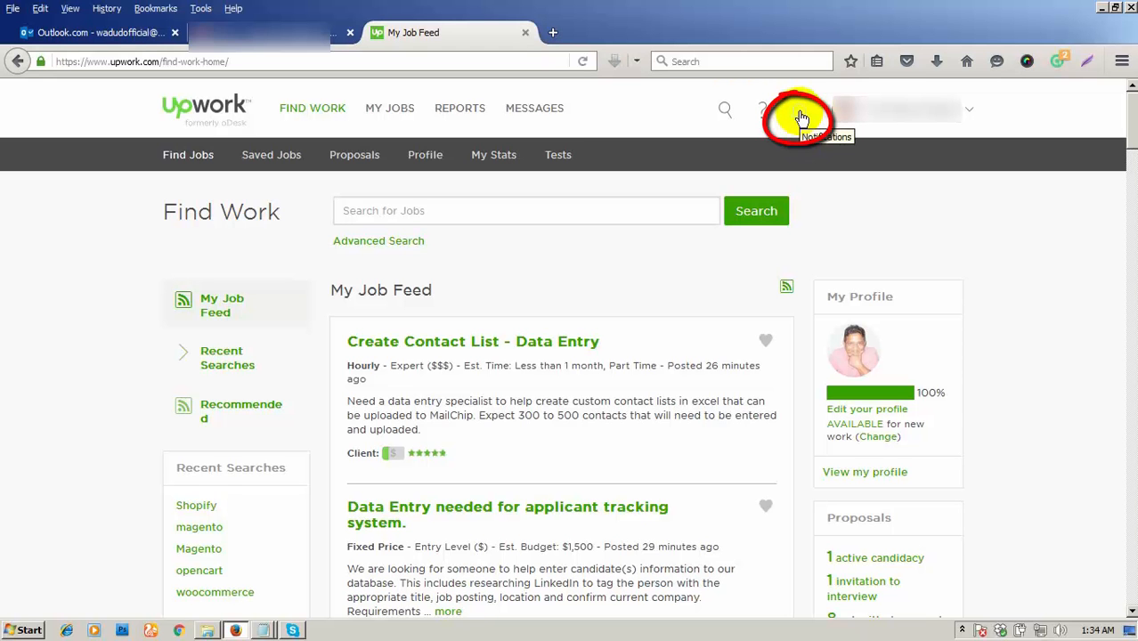
- From the notifications list, open the interview invitation for 'Woocommerce and infusionsft data entry'
left_click(801, 117)
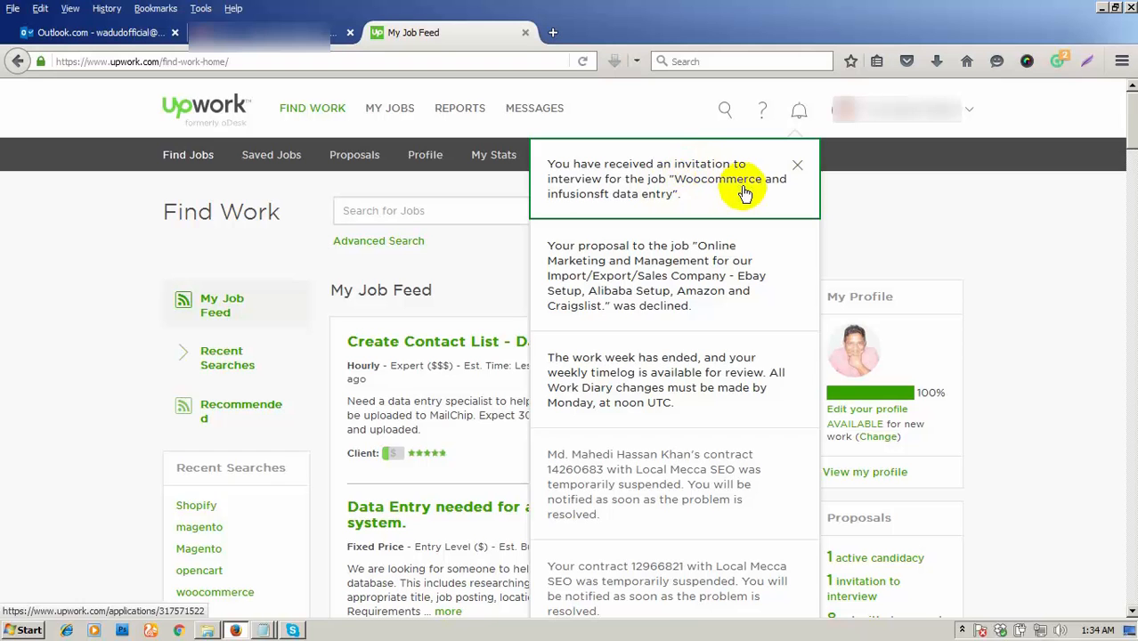
left_click(963, 202)
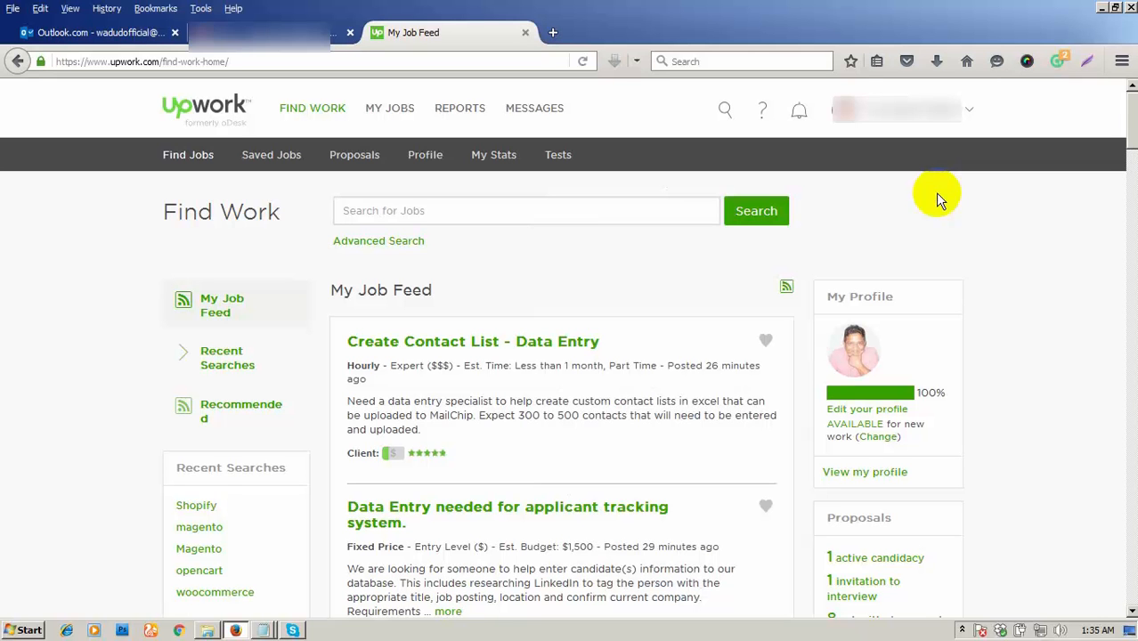
left_click(933, 193)
left_click(800, 112)
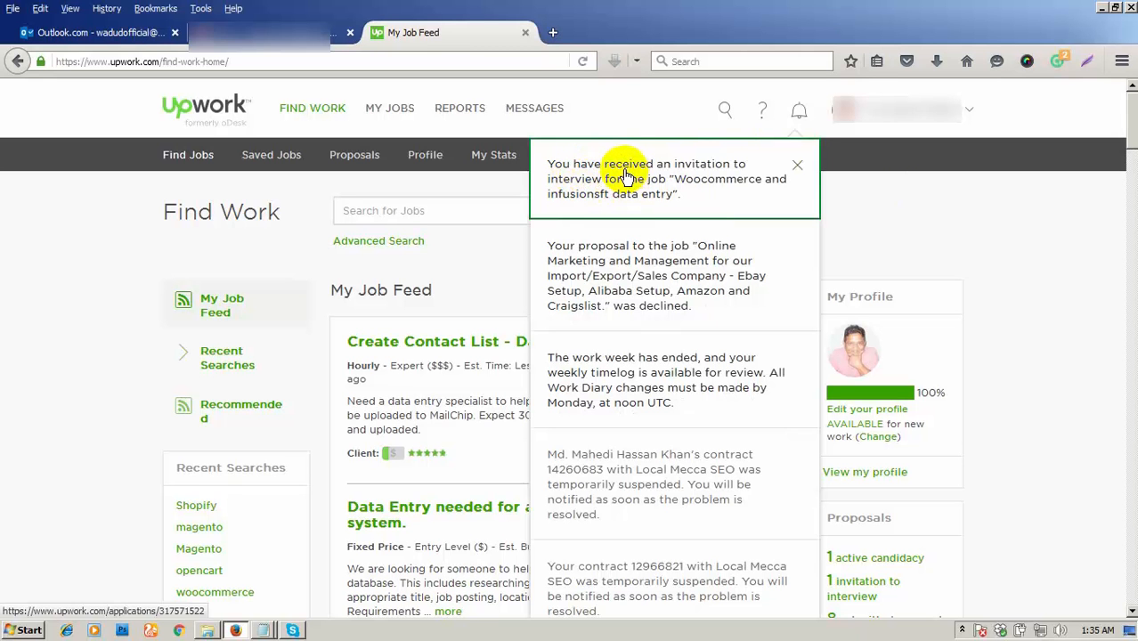
left_click(626, 175)
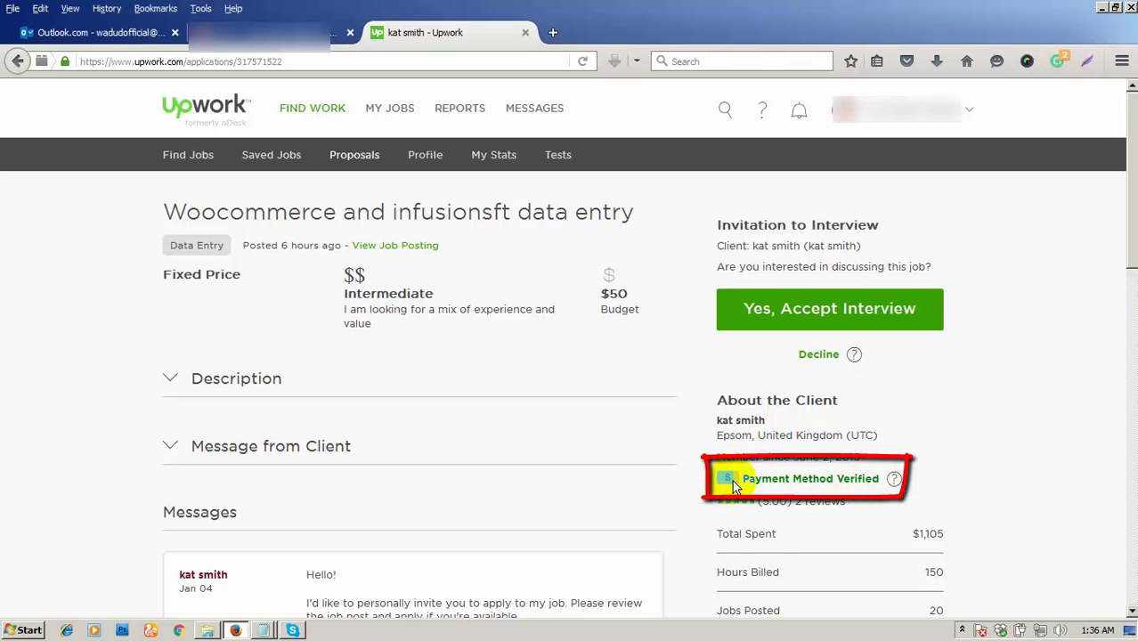
- Highlight the client's 'Payment Method Verified' status under About the Client
mouse_move(733, 486)
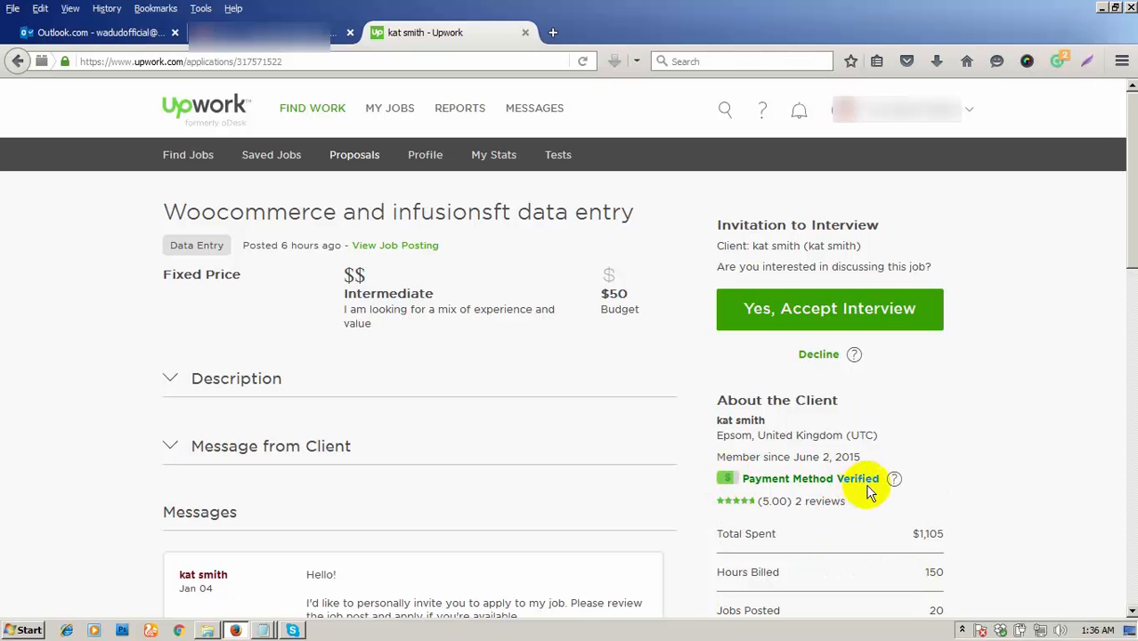
left_click_drag(881, 479, 746, 479)
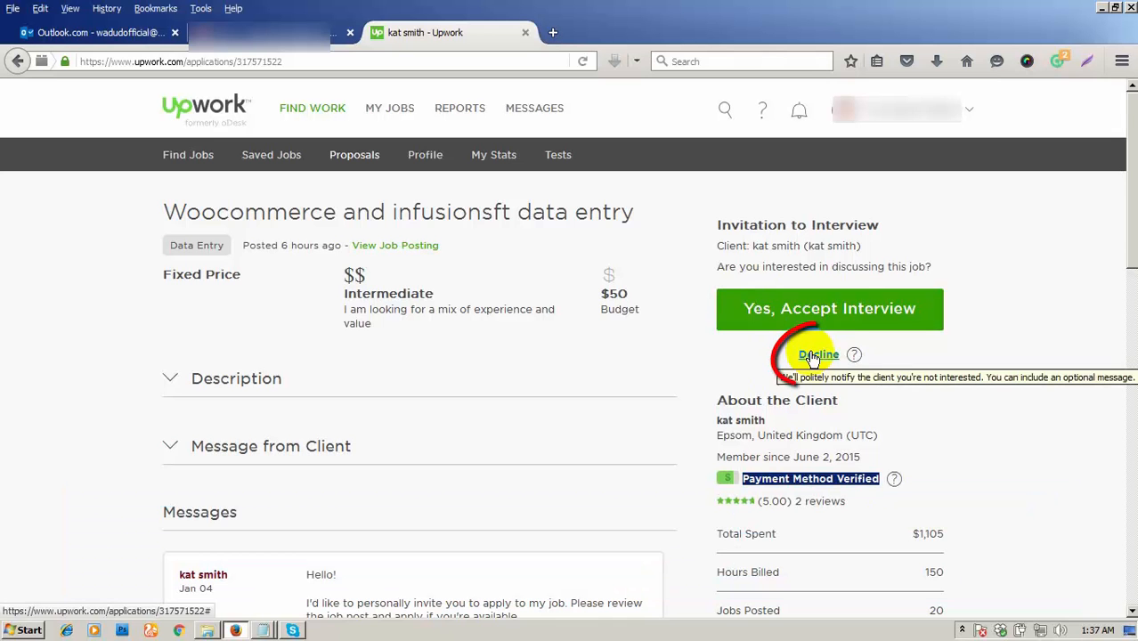
left_click(811, 357)
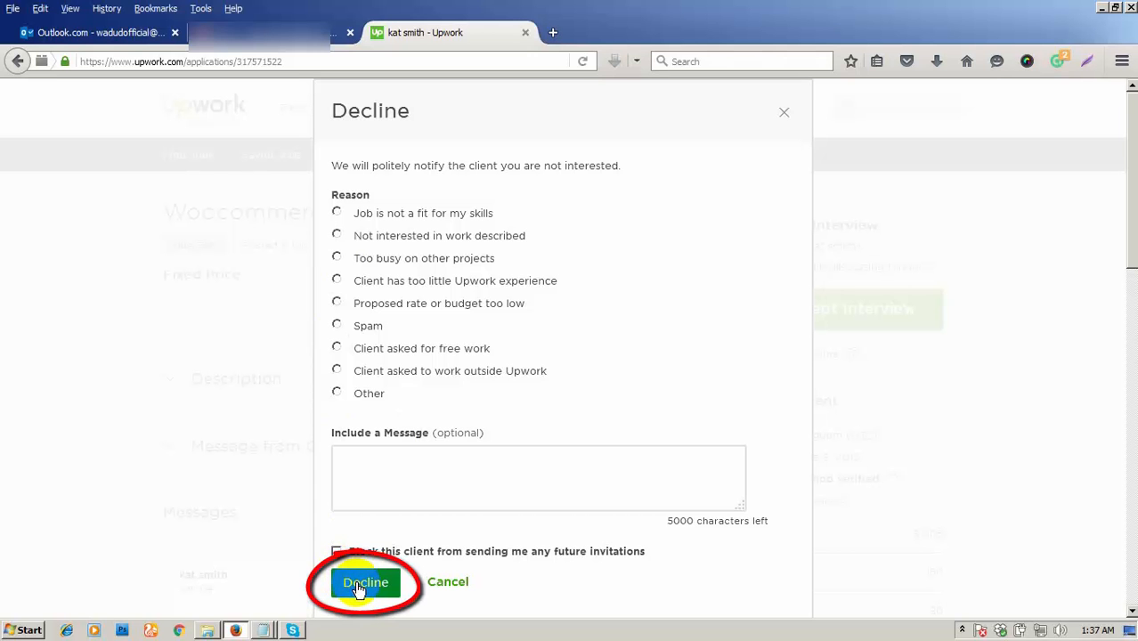
left_click(783, 119)
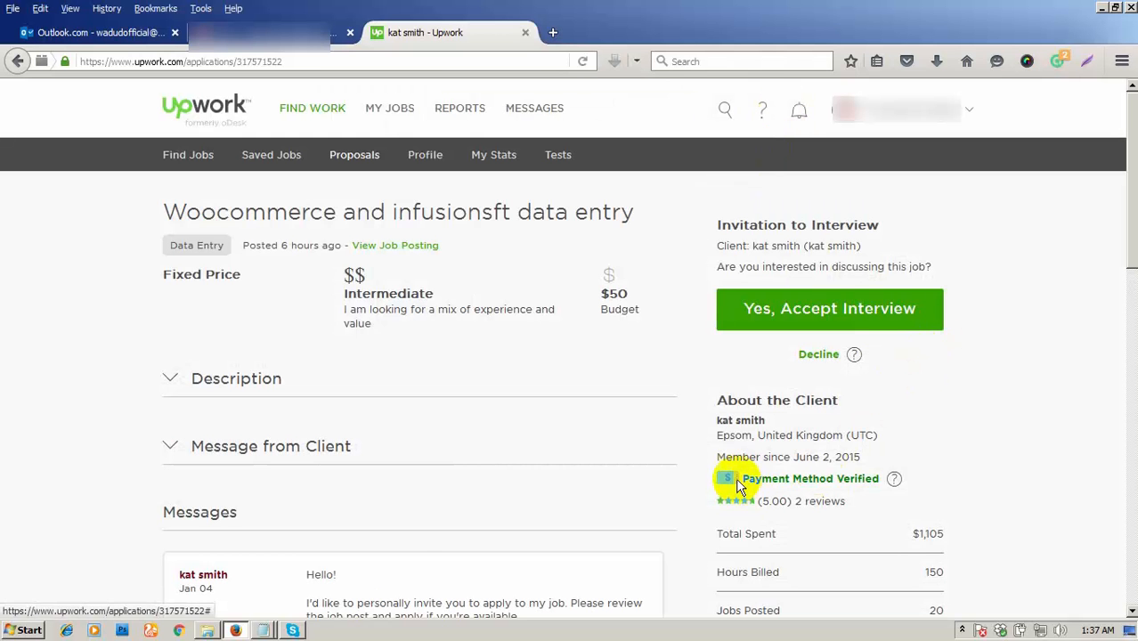
left_click_drag(742, 478, 884, 476)
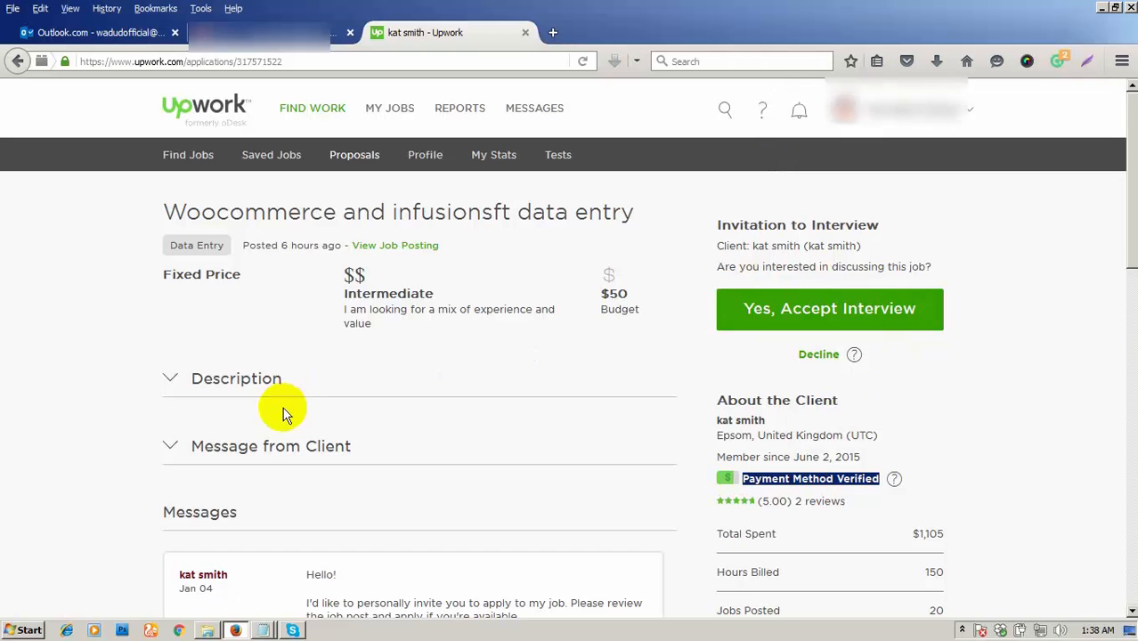
scroll(272, 418, "down", 2)
scroll(266, 424, "down", 4)
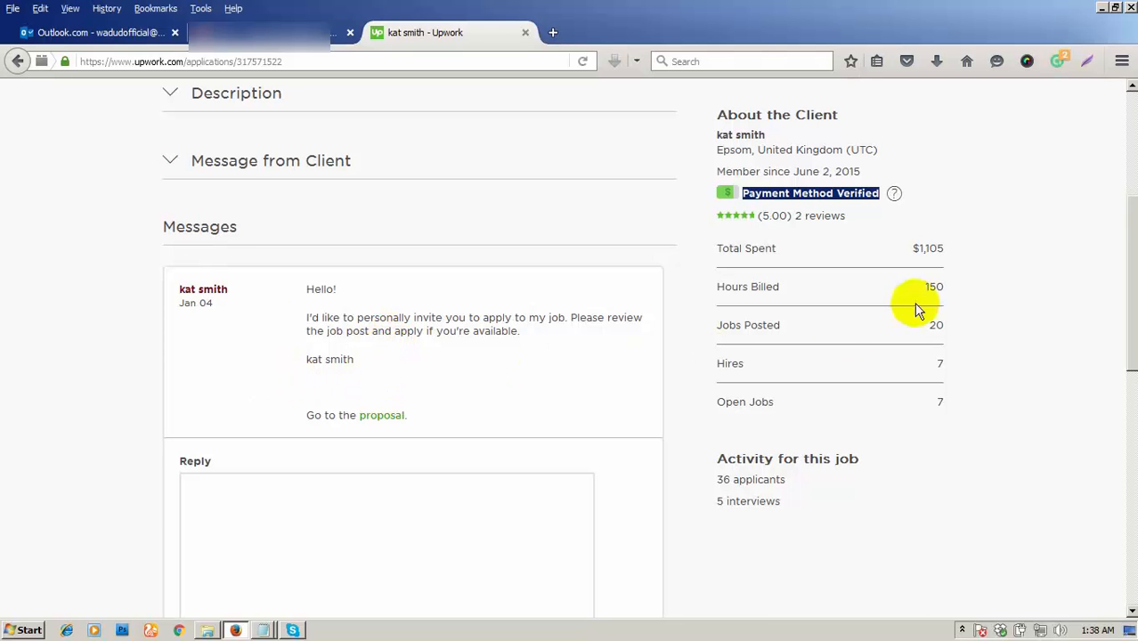
left_click_drag(1132, 271, 1130, 229)
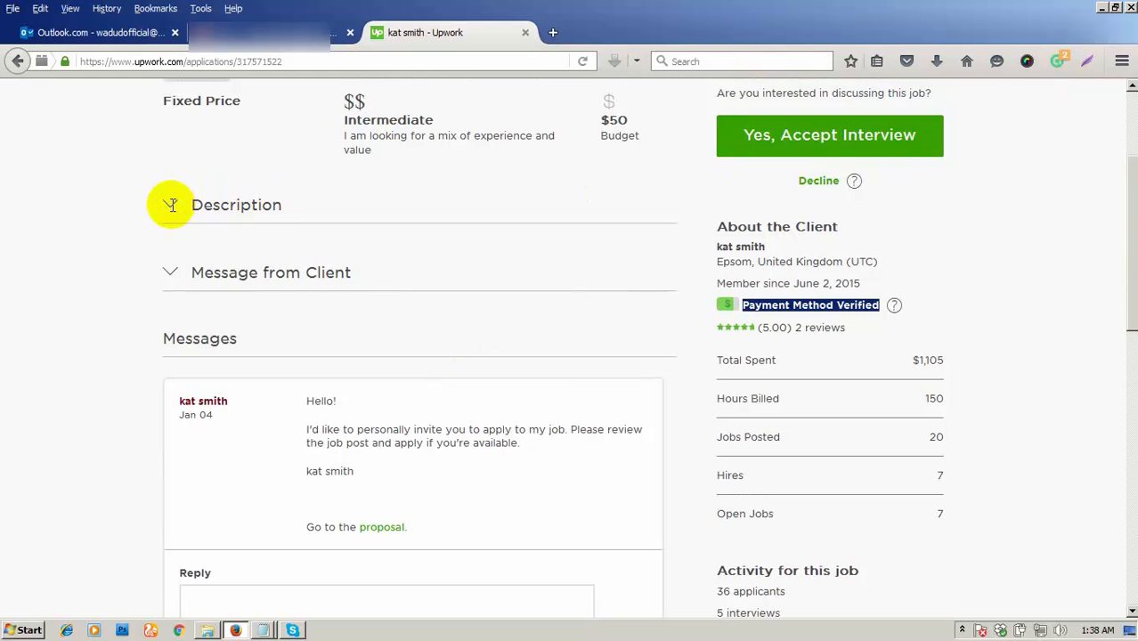
- Expand the job Description and highlight its opening, 'infusionsoft', 'Intermediate' and '$$'
left_click(171, 204)
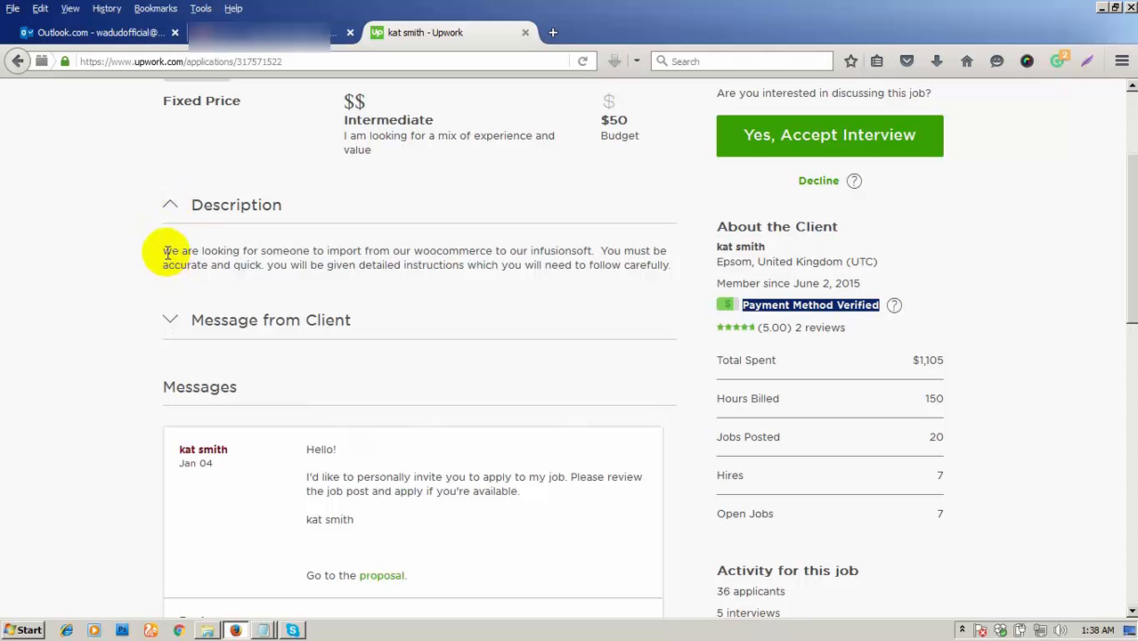
left_click_drag(164, 252, 392, 255)
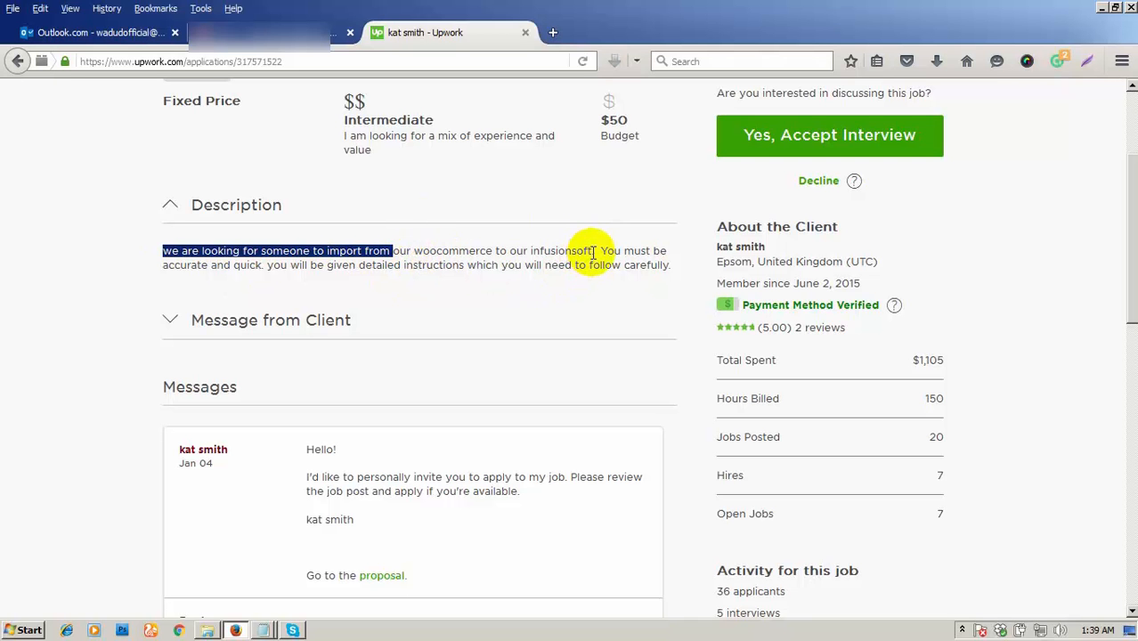
left_click_drag(591, 251, 529, 251)
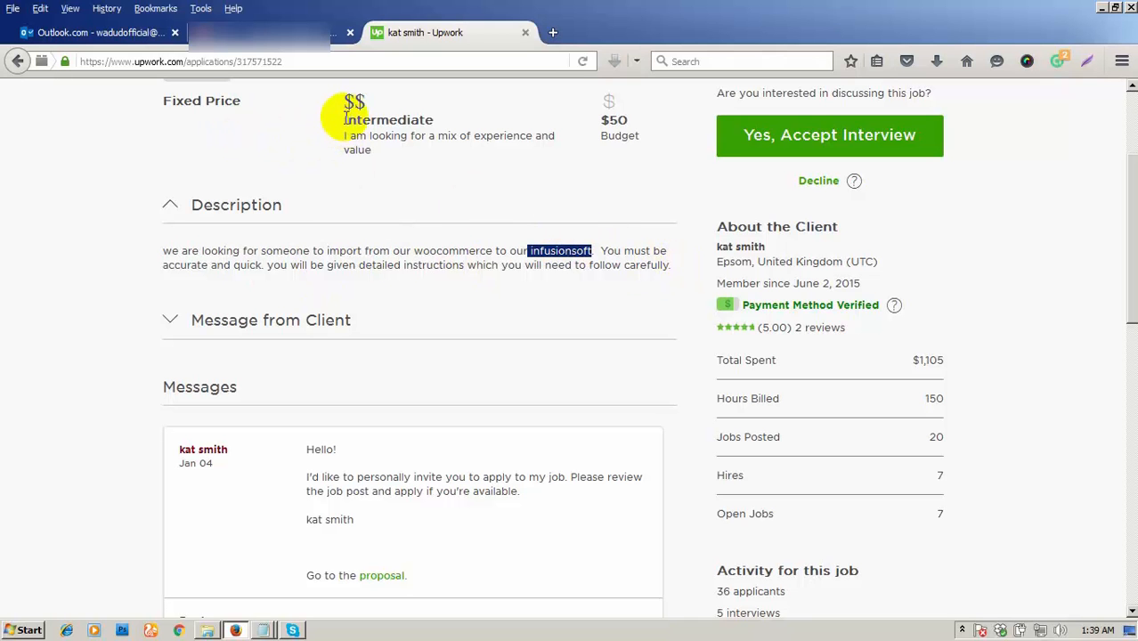
left_click_drag(345, 118, 430, 116)
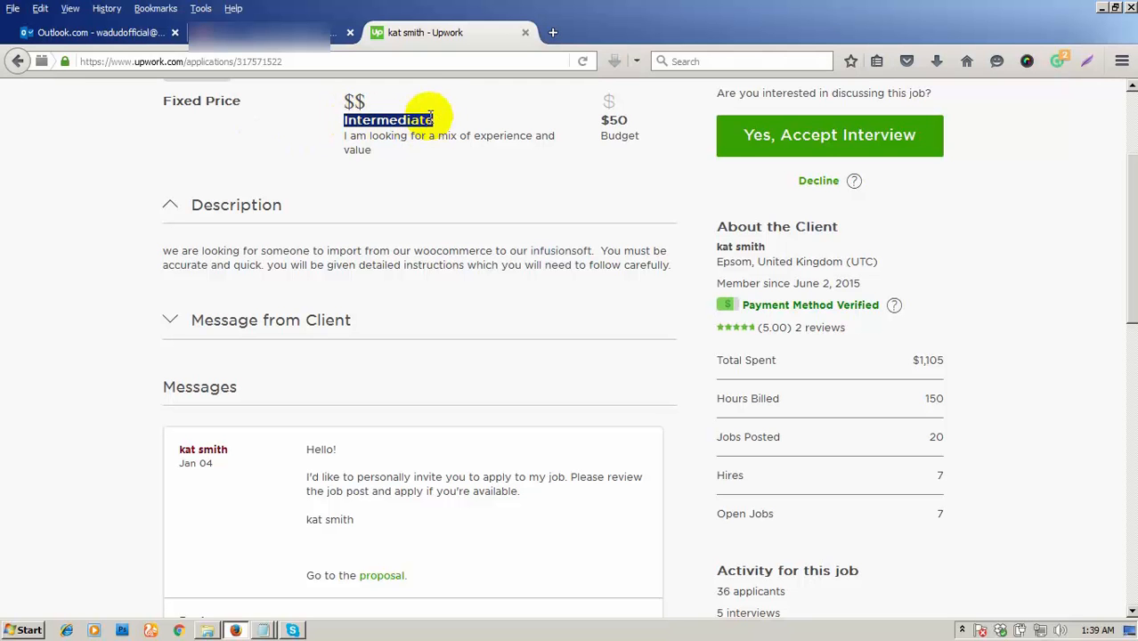
left_click_drag(365, 102, 351, 100)
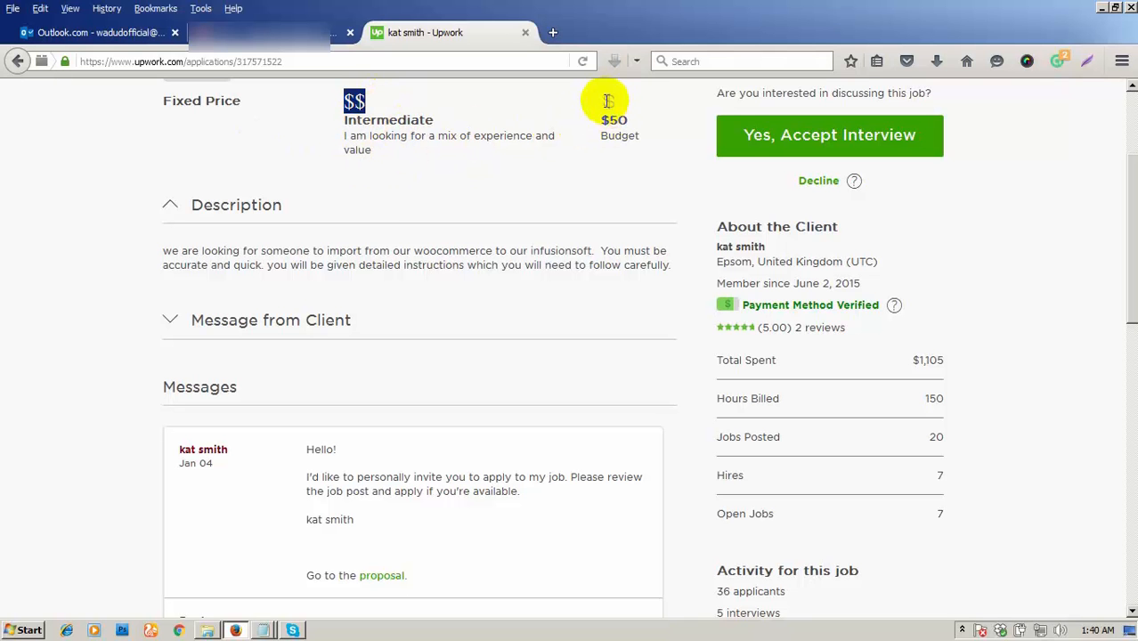
left_click_drag(605, 114, 641, 141)
left_click_drag(160, 101, 233, 101)
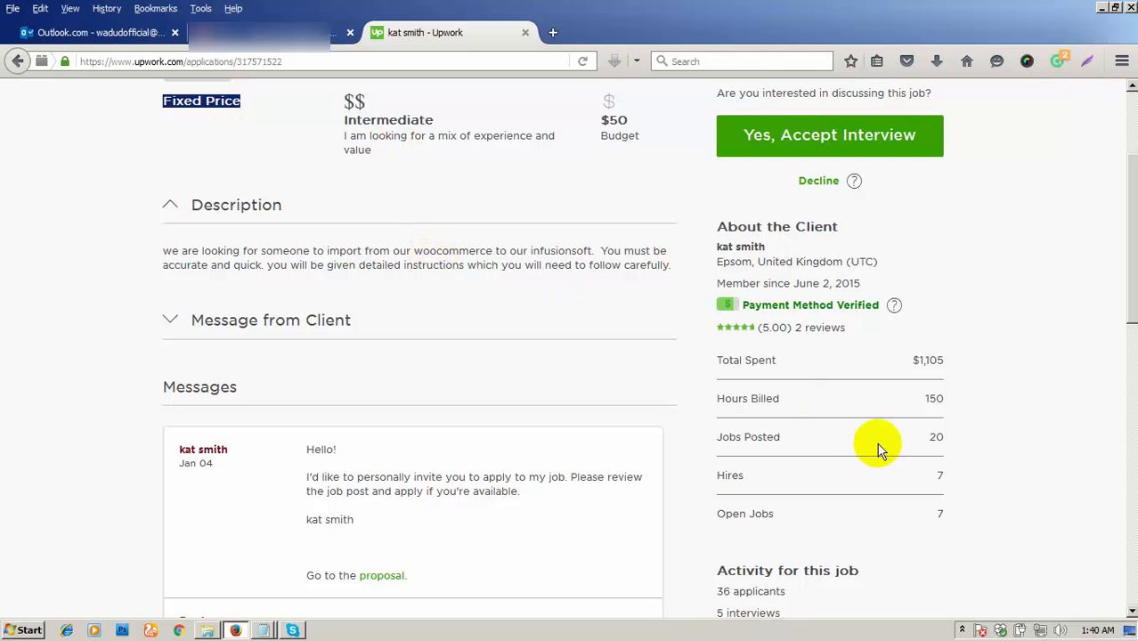
left_click_drag(1127, 274, 1127, 341)
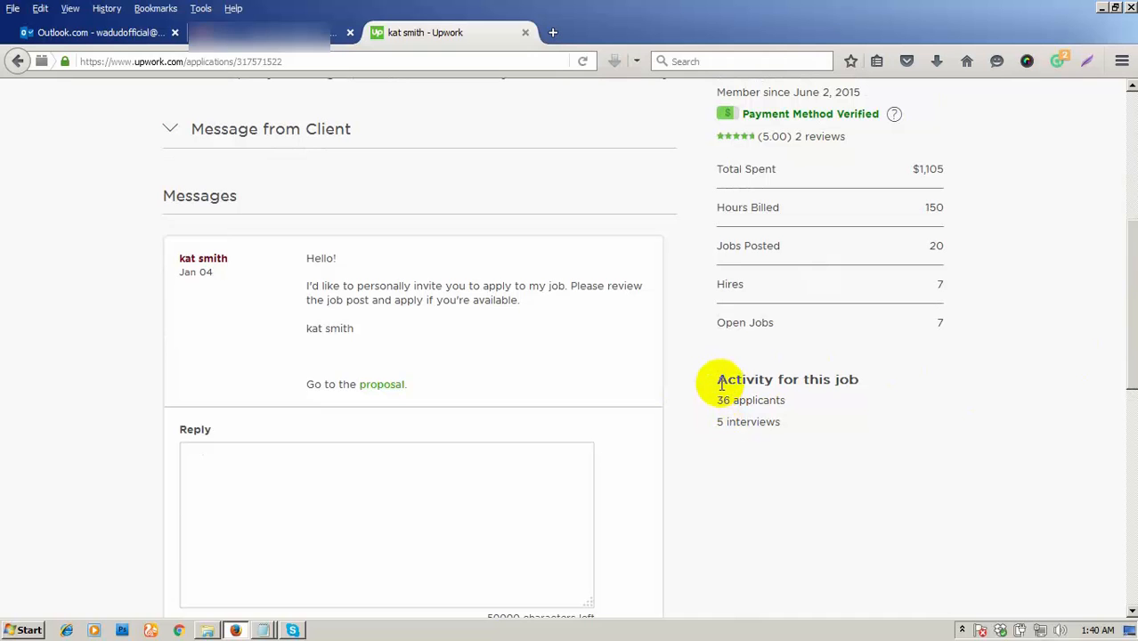
left_click_drag(722, 381, 876, 385)
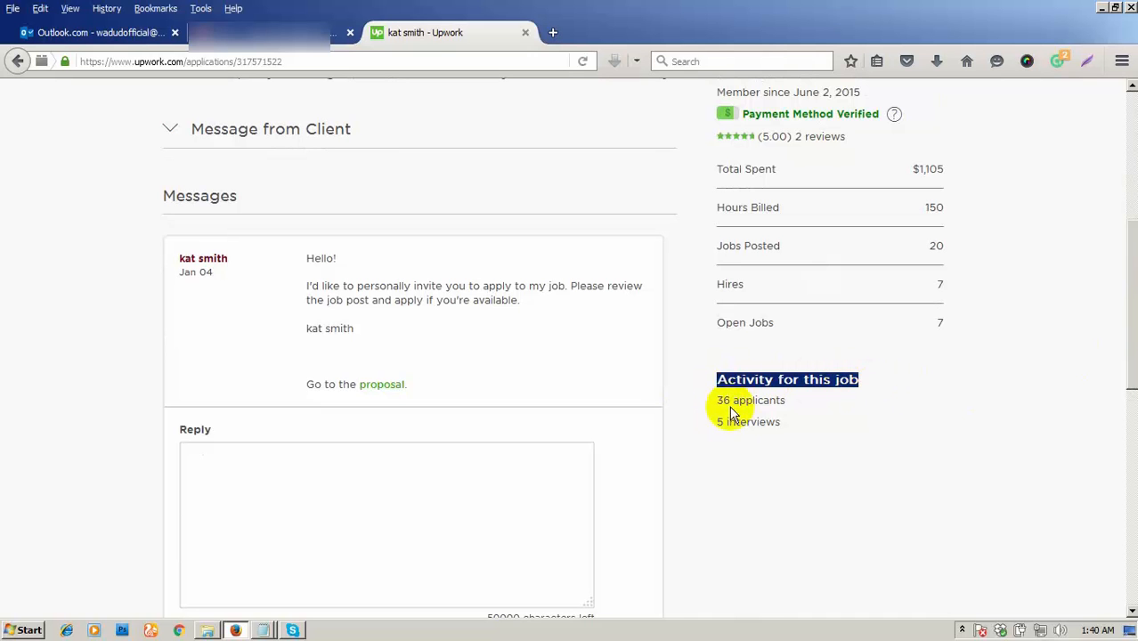
left_click_drag(719, 401, 782, 400)
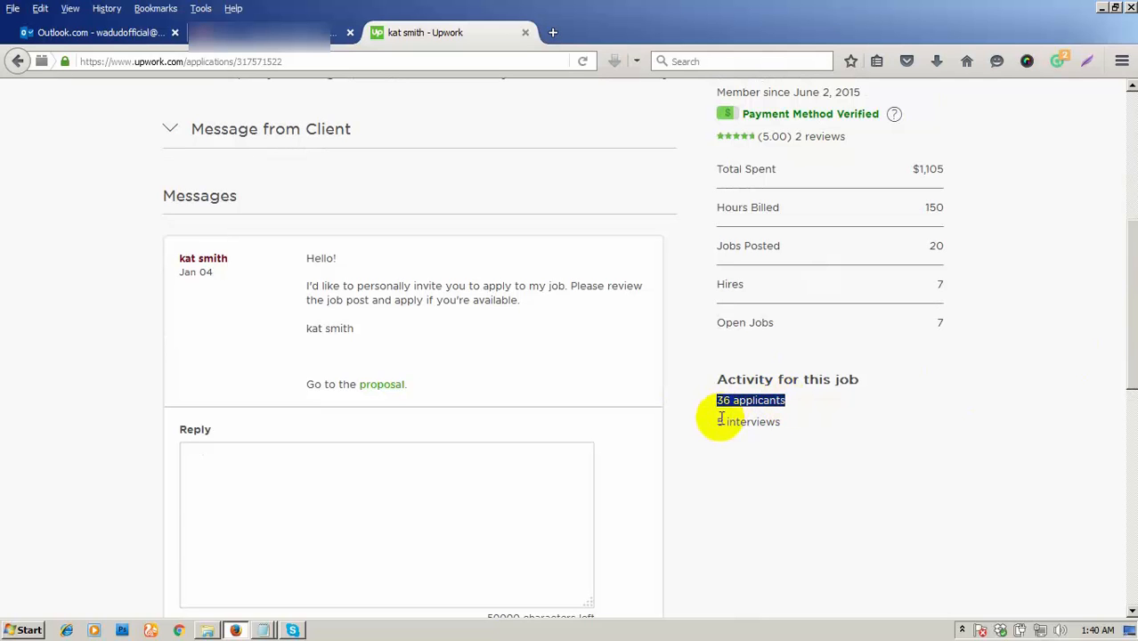
left_click_drag(720, 421, 780, 422)
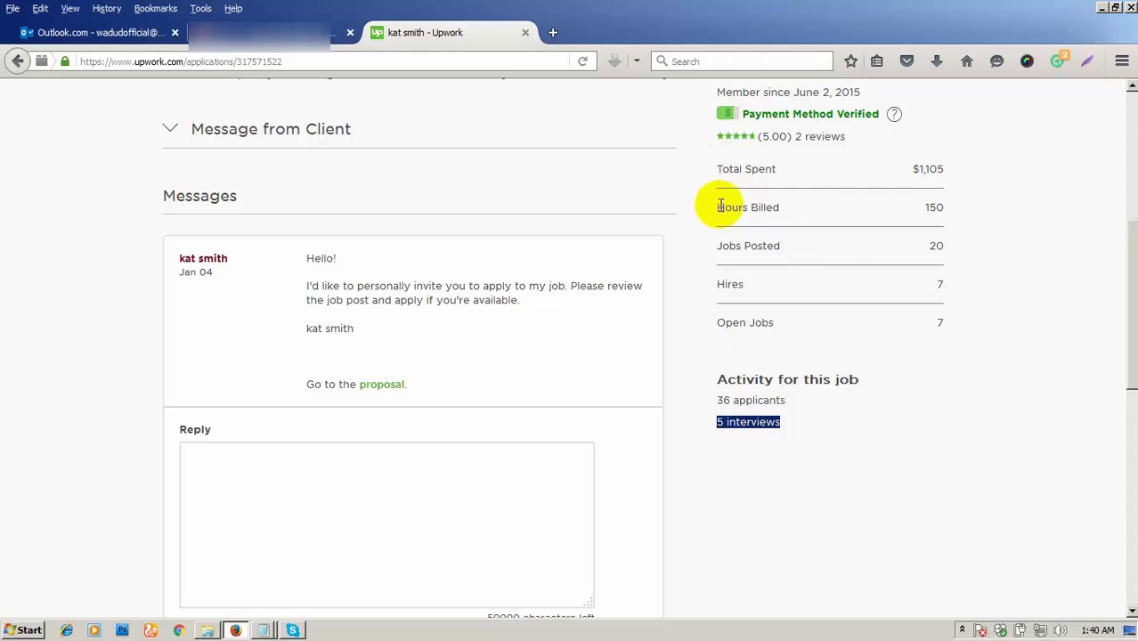
left_click_drag(721, 206, 951, 213)
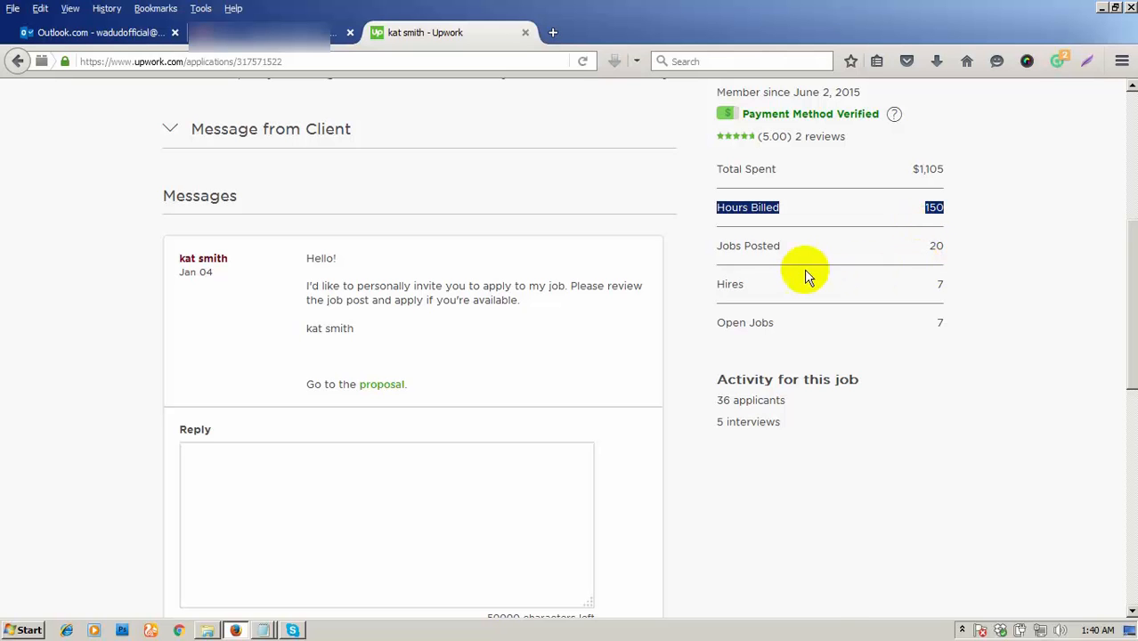
left_click_drag(719, 246, 942, 247)
left_click_drag(719, 283, 939, 285)
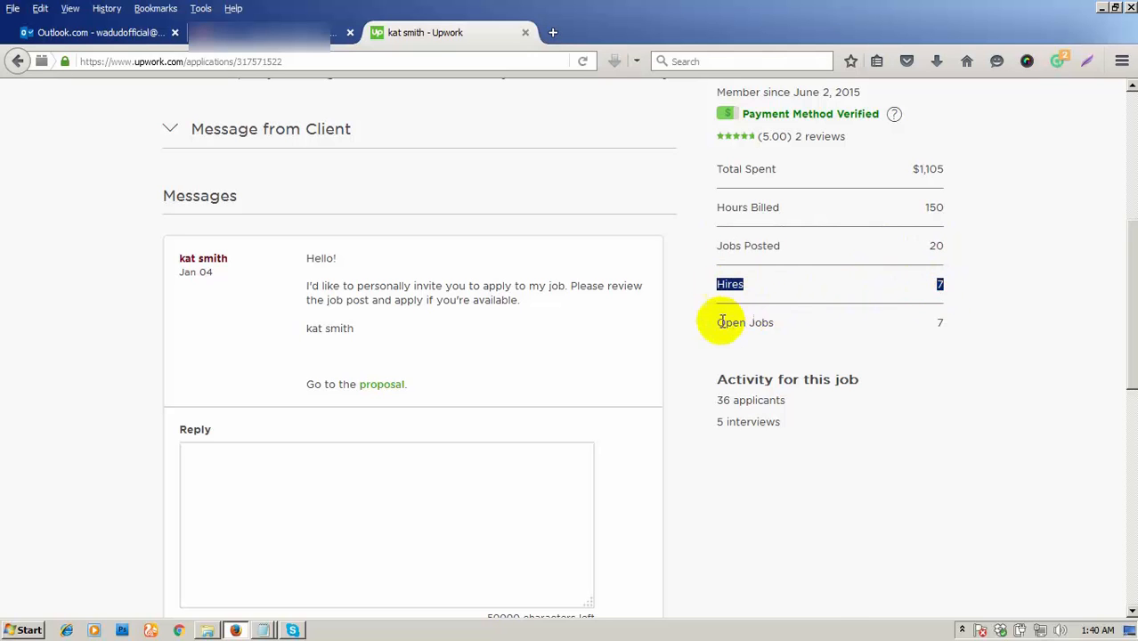
left_click_drag(721, 321, 939, 319)
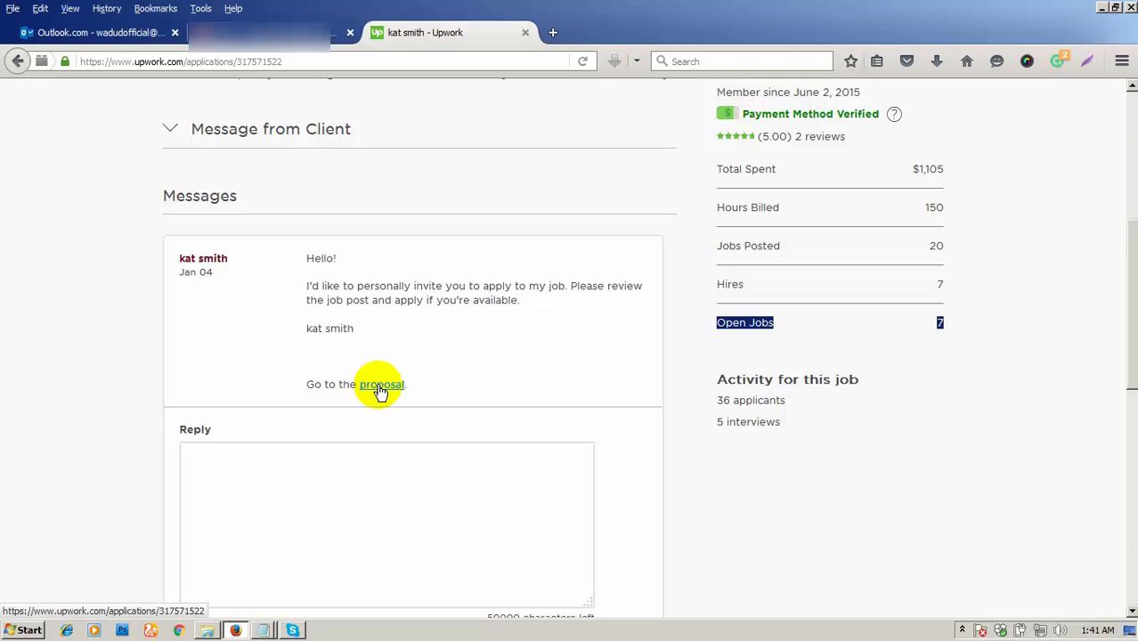
- Open the client's proposal link in a new tab and switch to it
right_click(380, 390)
left_click(396, 396)
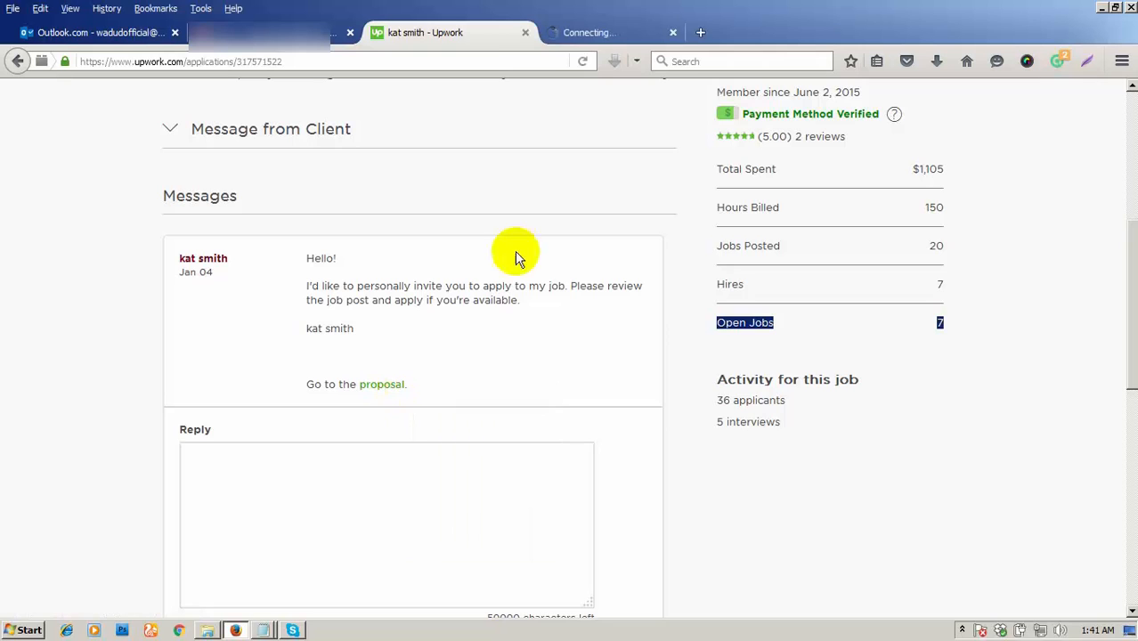
left_click(603, 38)
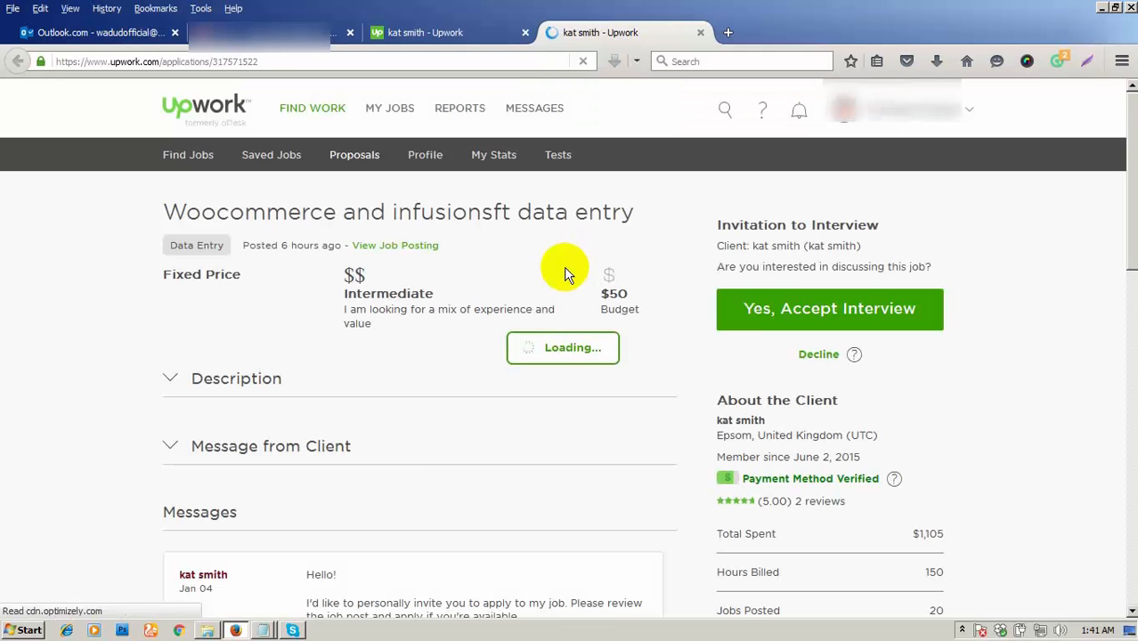
- Open the full job posting for this invitation and scroll through its details
left_click(373, 255)
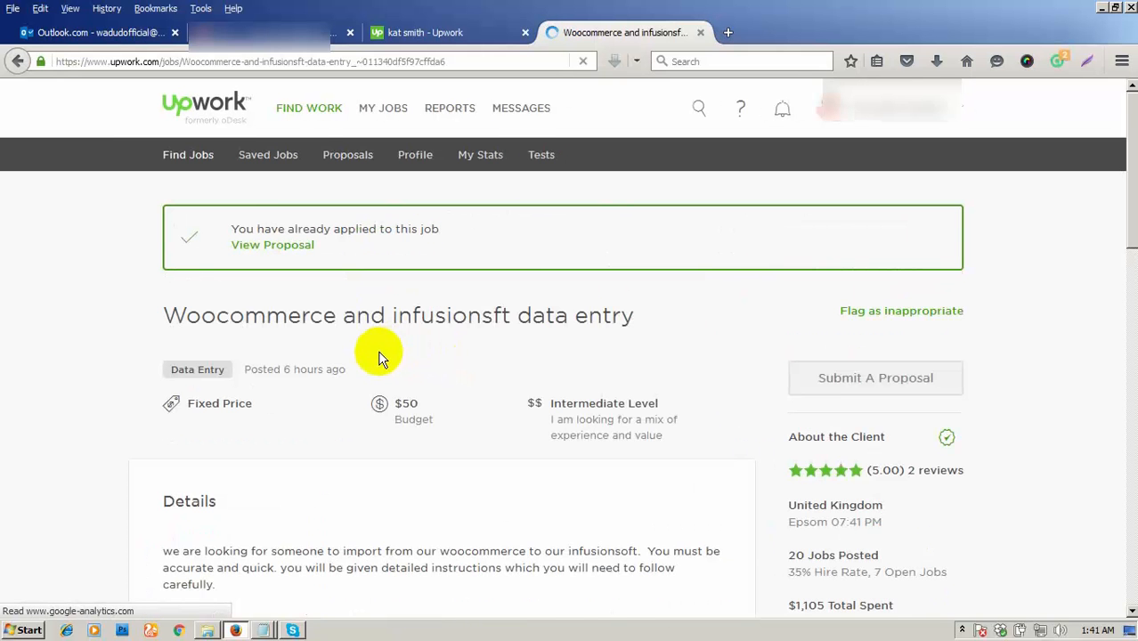
scroll(370, 372, "down", 3)
scroll(356, 380, "down", 5)
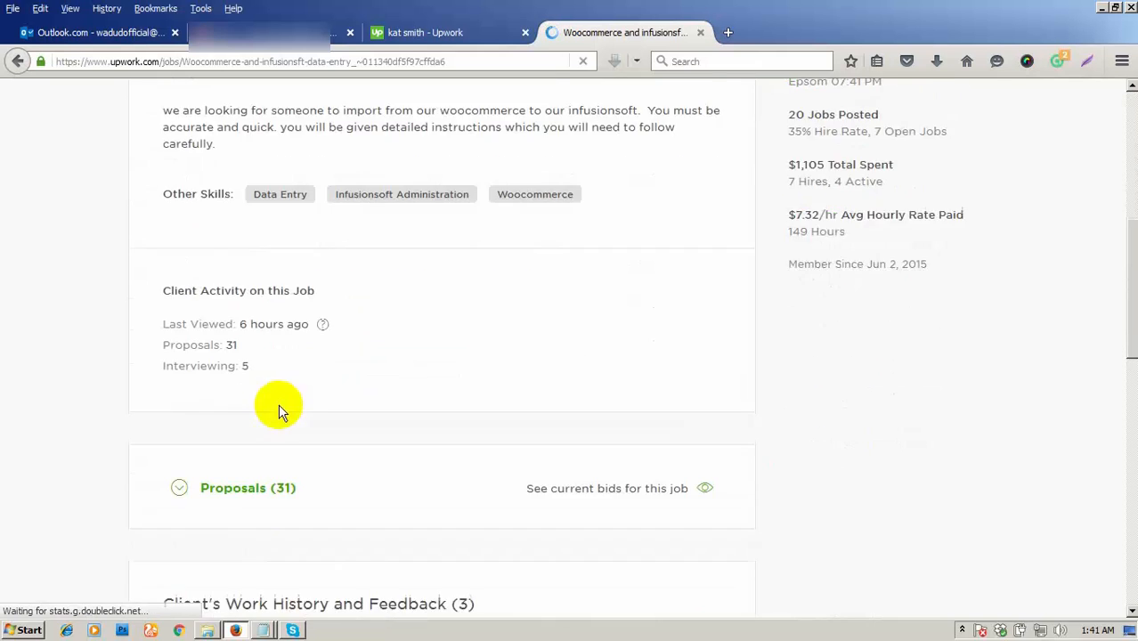
scroll(291, 351, "down", 5)
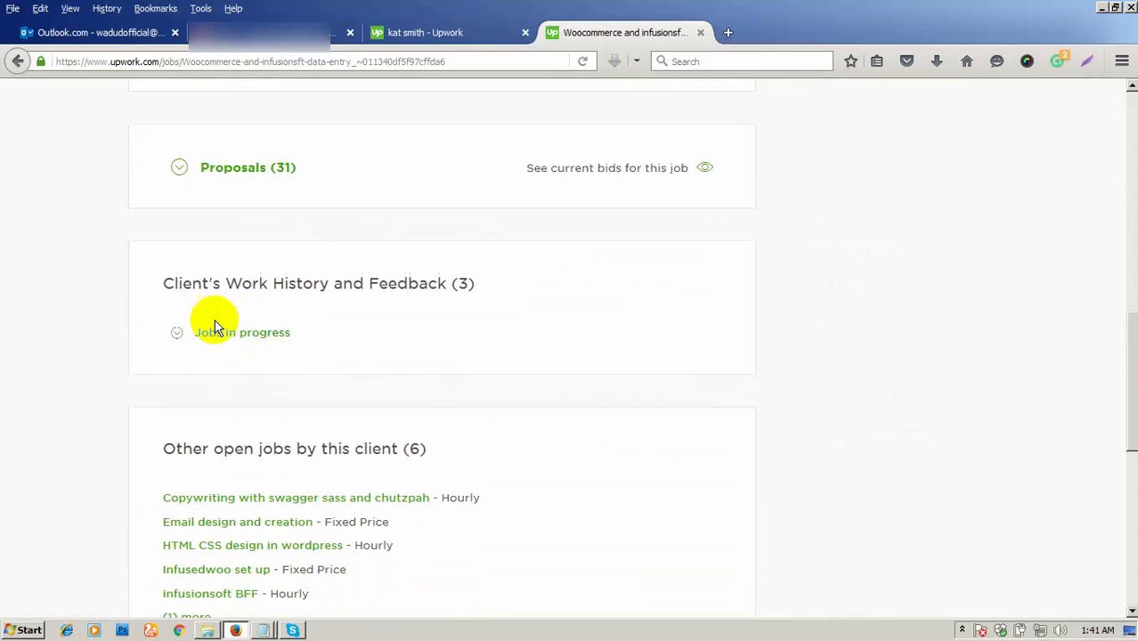
scroll(223, 352, "up", 3)
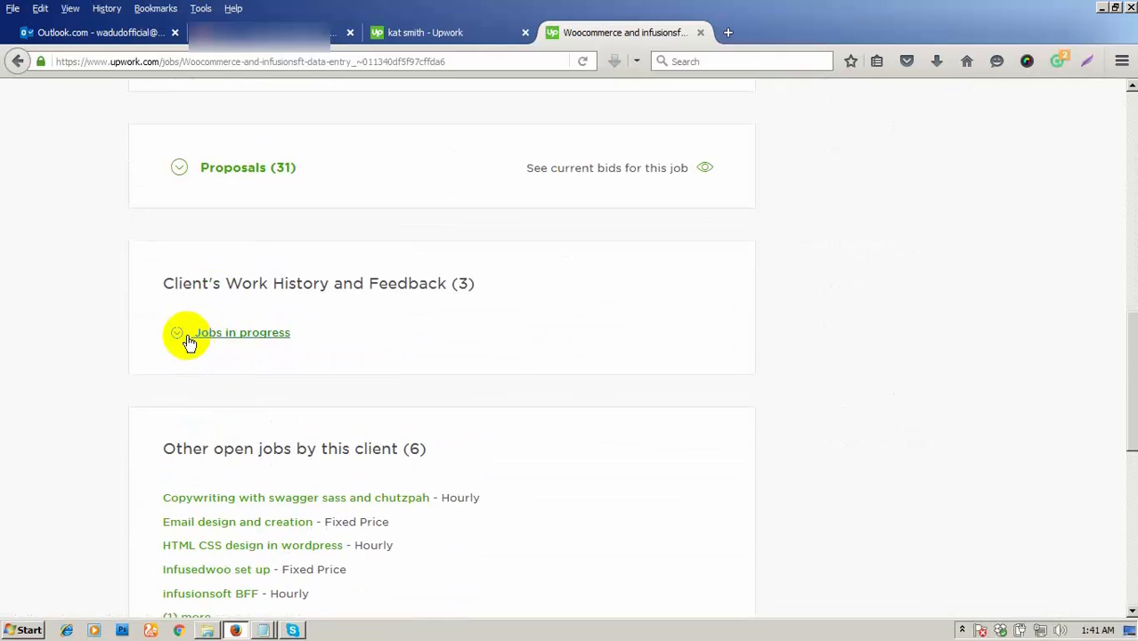
- Expand the client's jobs in progress and highlight the $5.00/hr and $20.00/hr rates
left_click(182, 333)
scroll(322, 367, "down", 1)
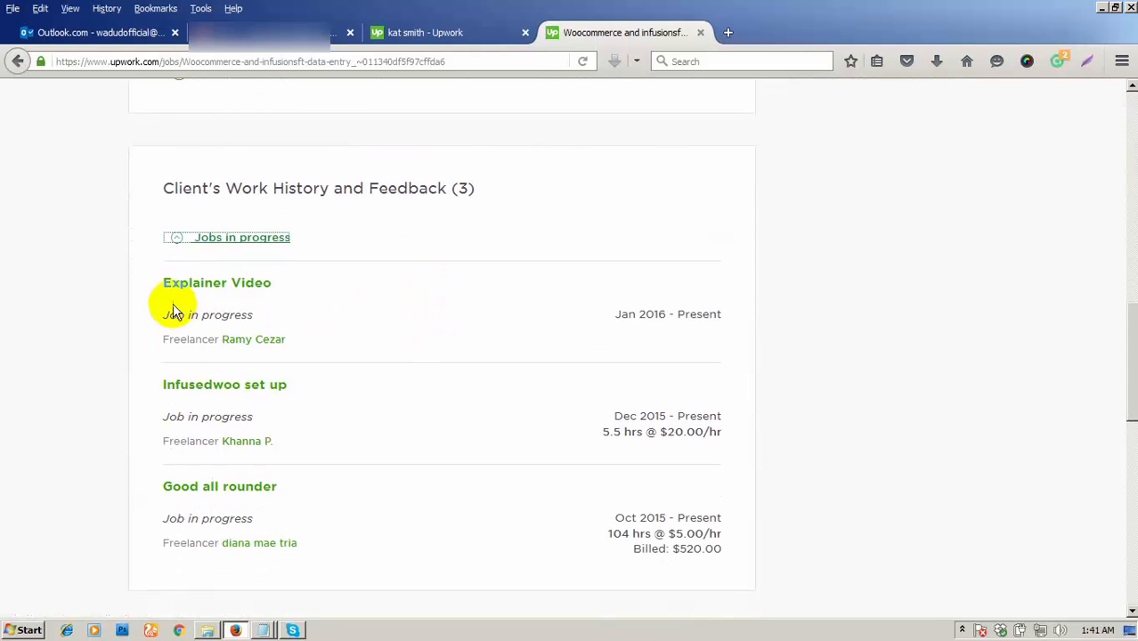
scroll(428, 308, "down", 1)
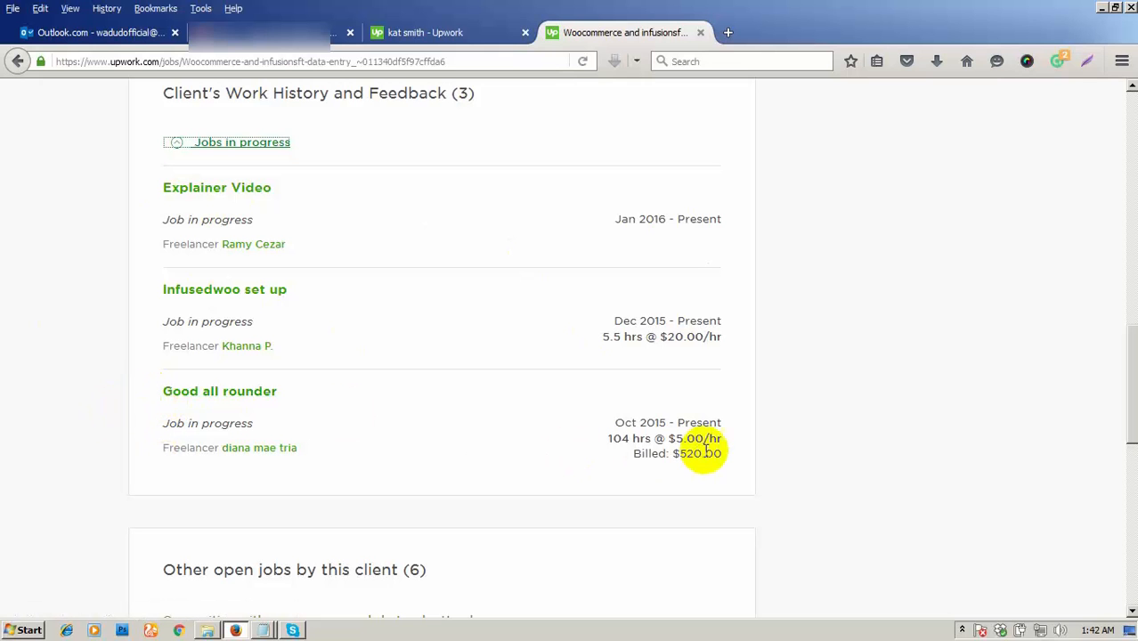
left_click_drag(724, 438, 669, 438)
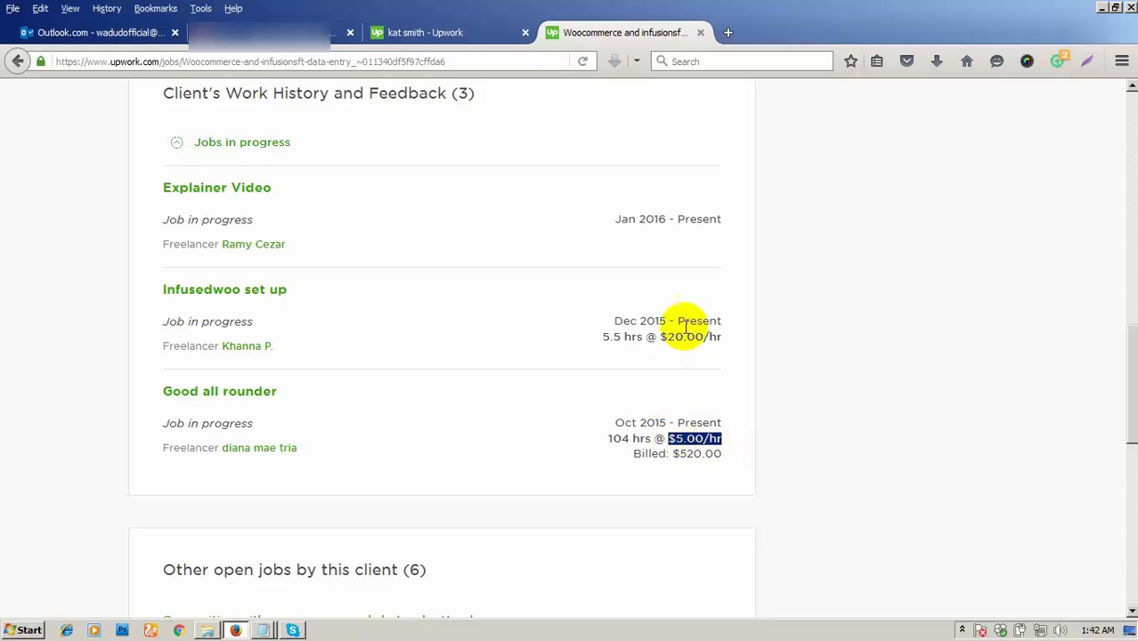
left_click_drag(727, 335, 602, 334)
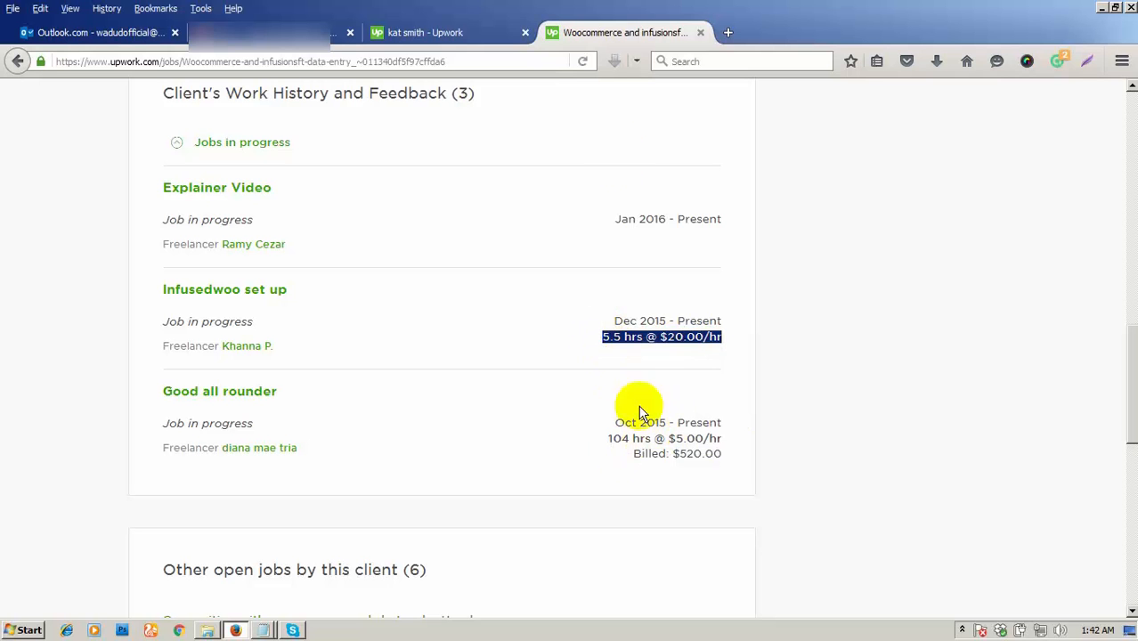
- Close the job-posting tab and choose 'Yes, Accept Interview' on the invitation
left_click(701, 34)
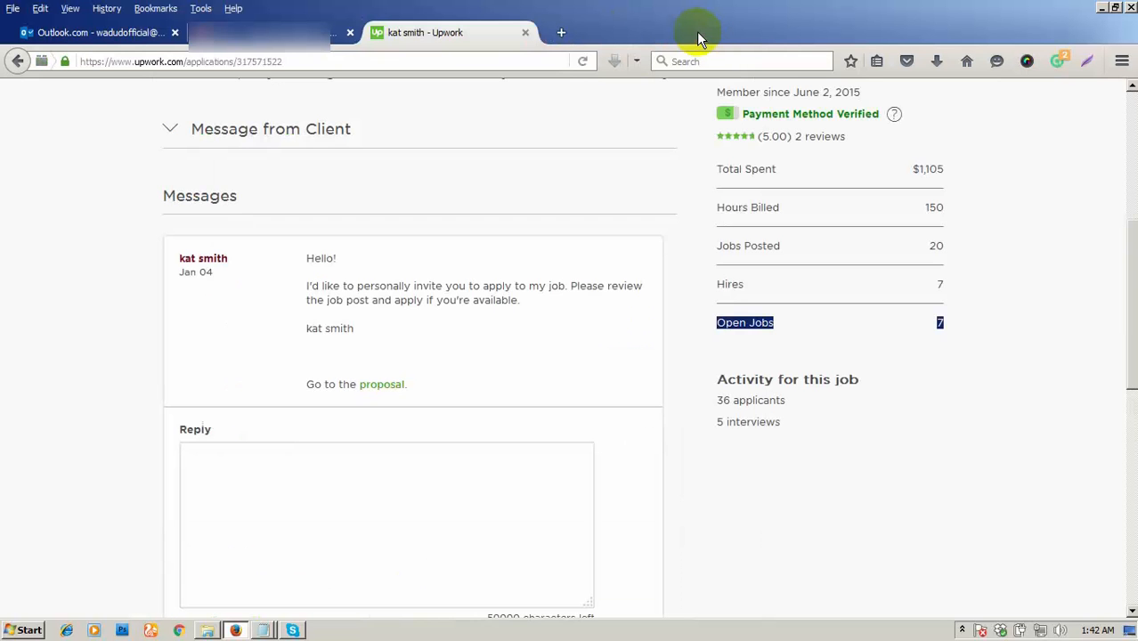
scroll(1010, 256, "up", 3)
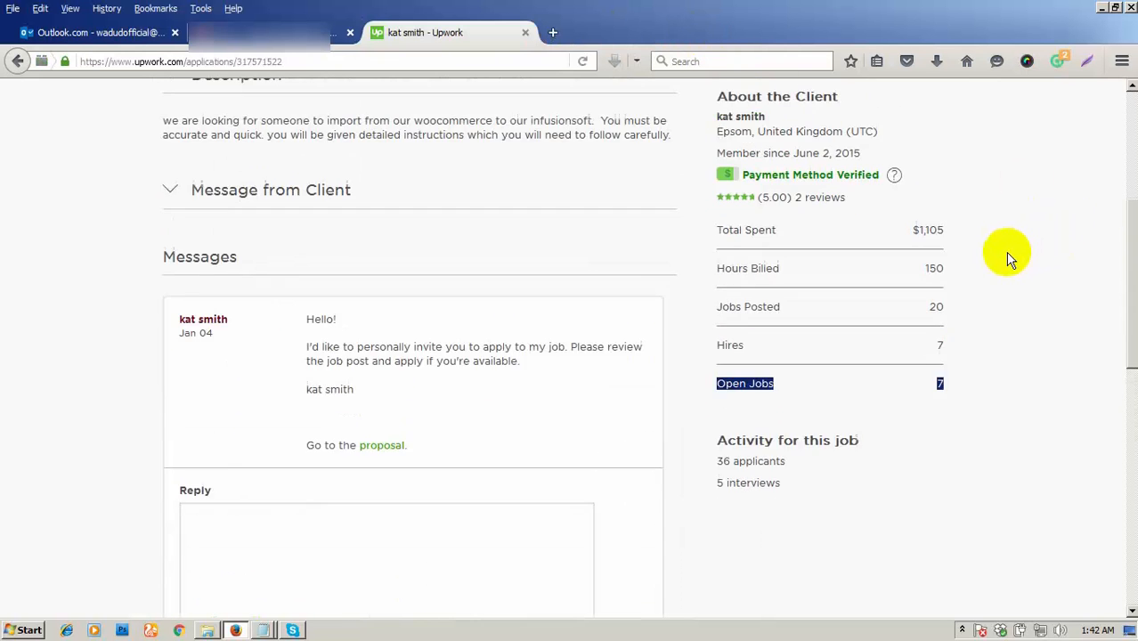
left_click(750, 146)
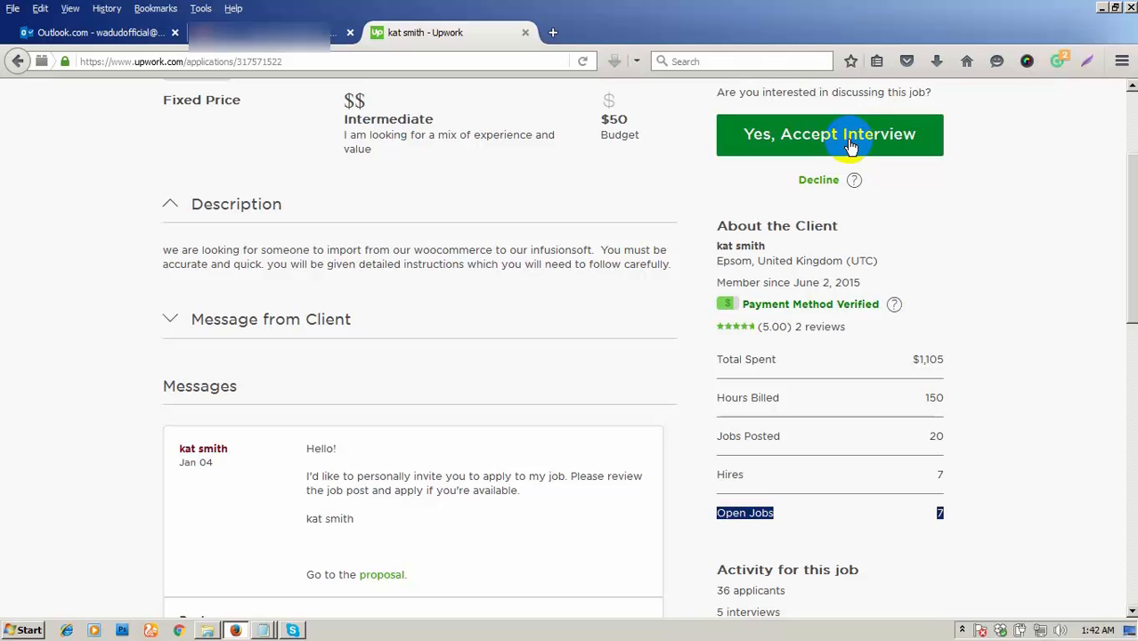
left_click(850, 147)
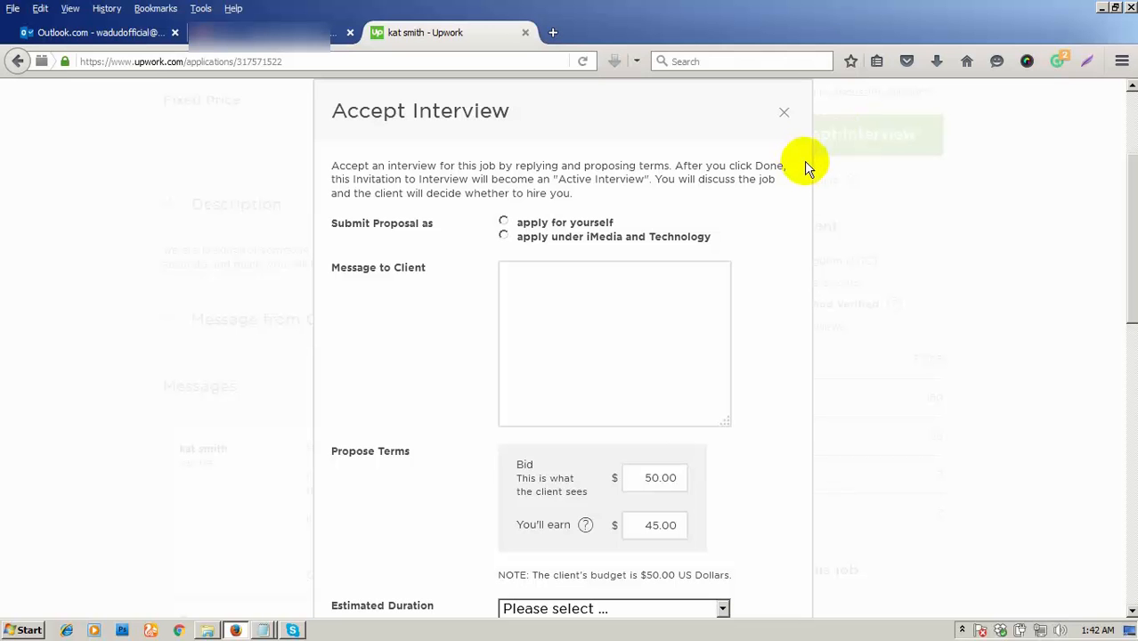
- Apply as an individual freelancer and check the $45.00 earnings amount
scroll(563, 223, "down", 2)
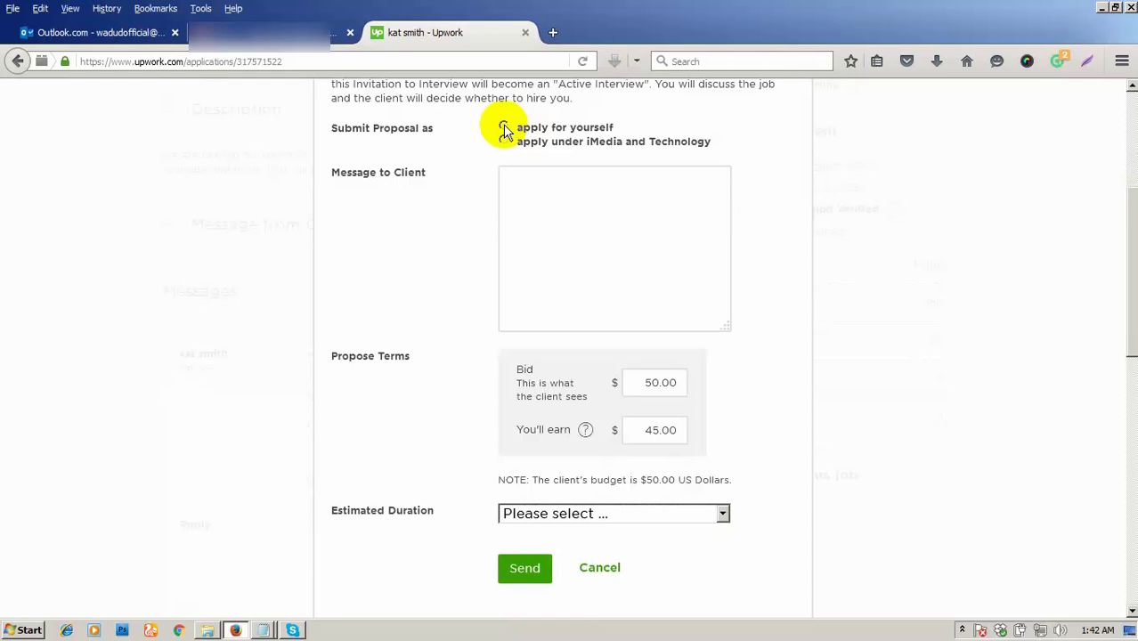
left_click(504, 130)
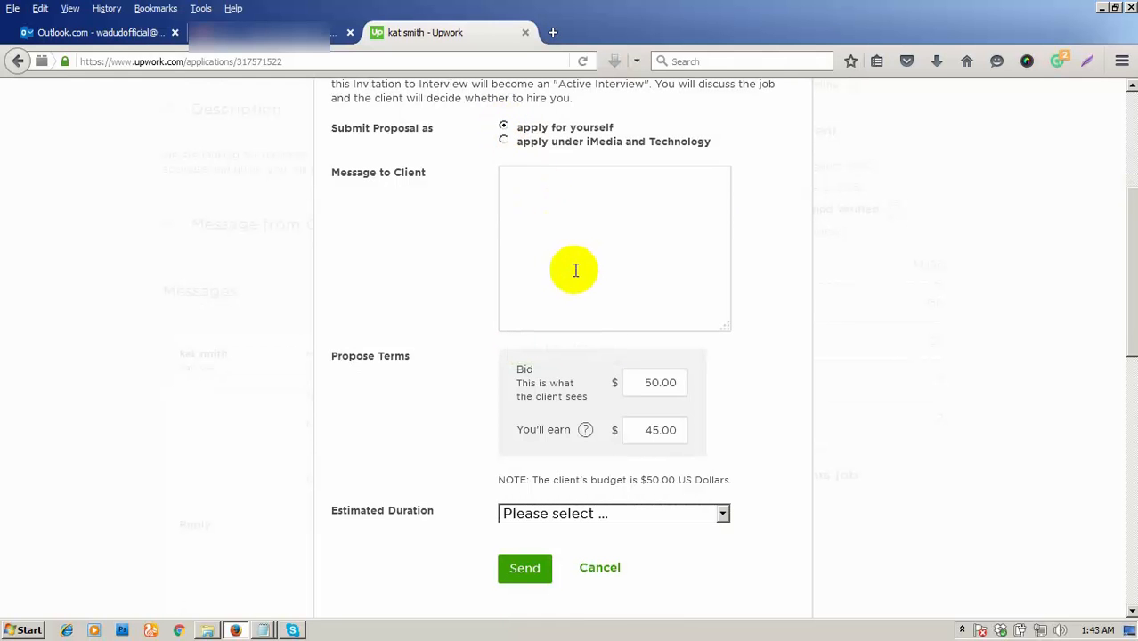
left_click(601, 199)
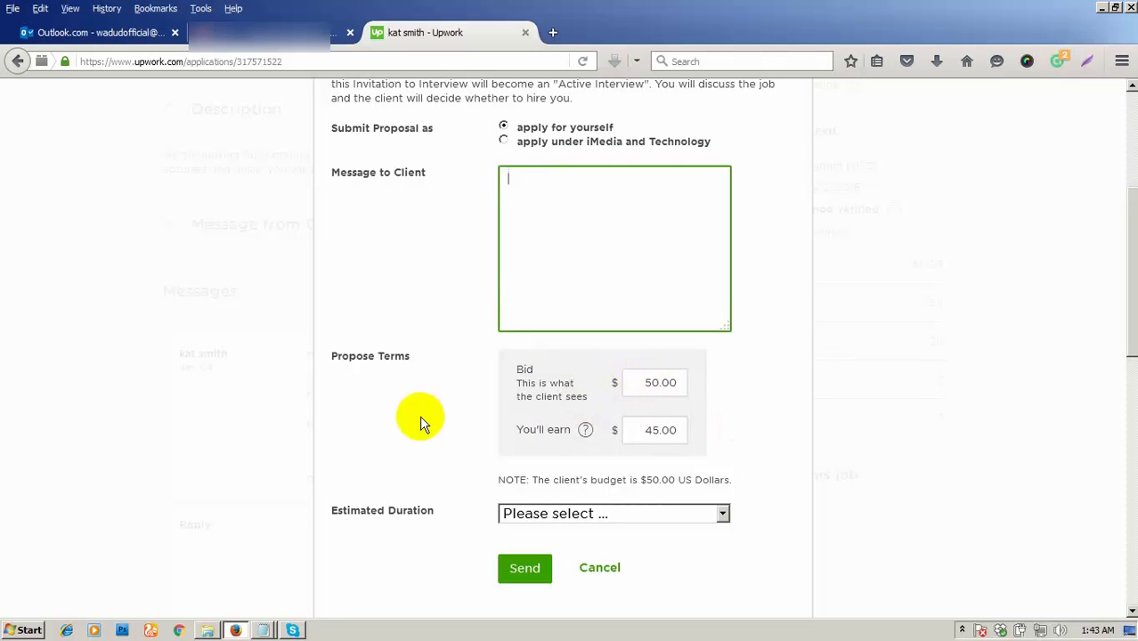
left_click_drag(642, 429, 693, 426)
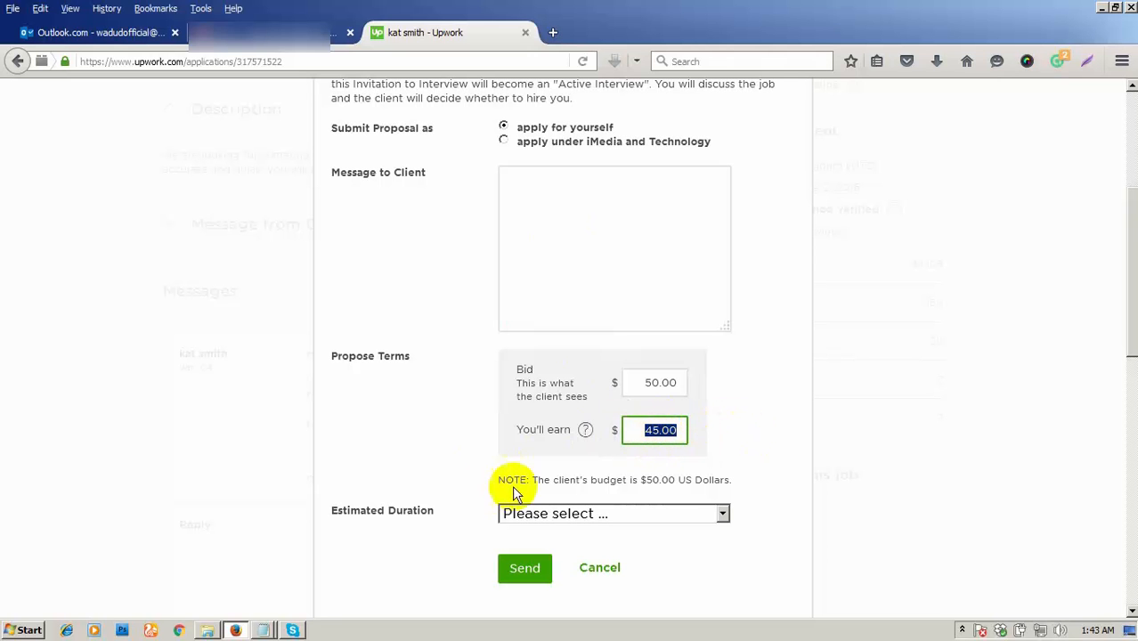
- Set the estimated duration to 'Less than 1 month'
left_click(601, 517)
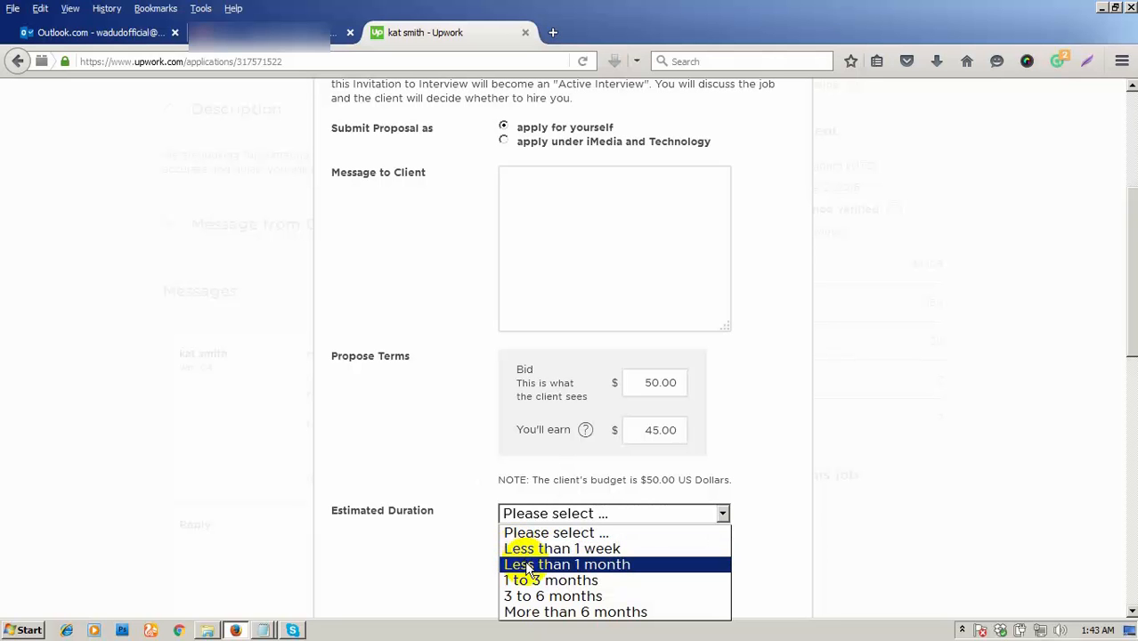
left_click(599, 568)
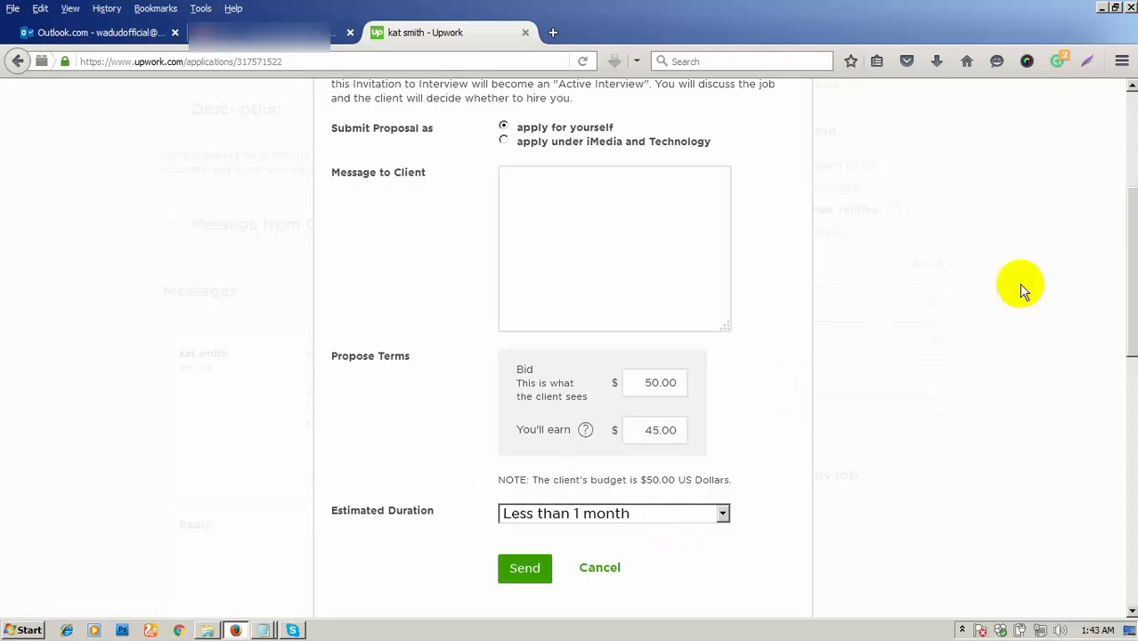
left_click_drag(1131, 256, 1130, 241)
left_click(580, 266)
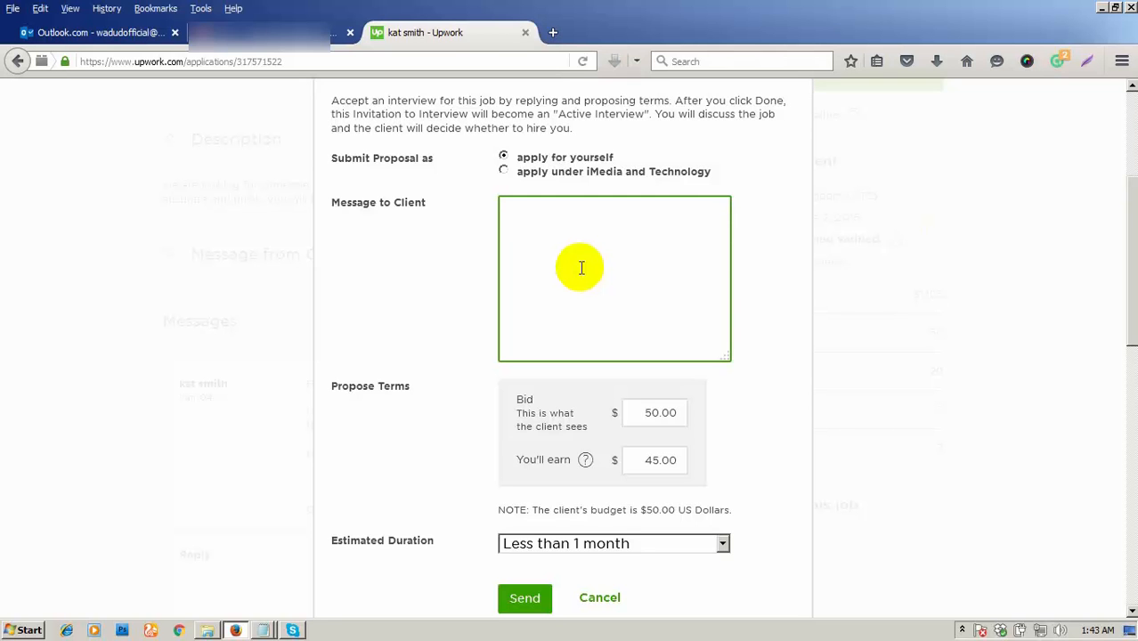
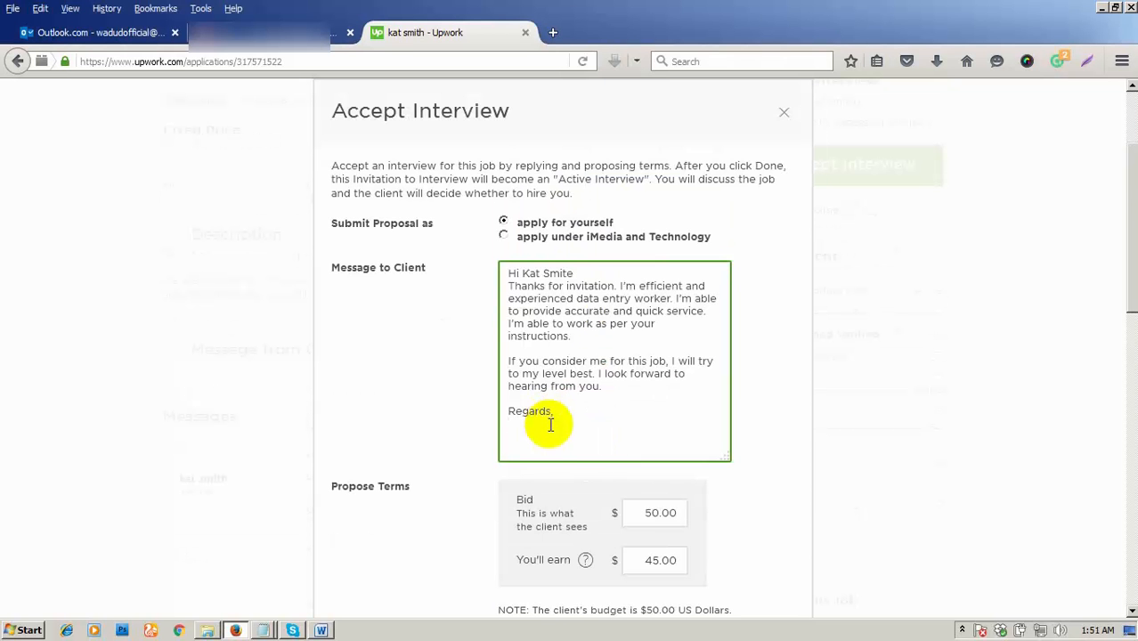
- Paste the thank-you cover message, sign it with the freelancer's name, and send the proposal
type("Wadud")
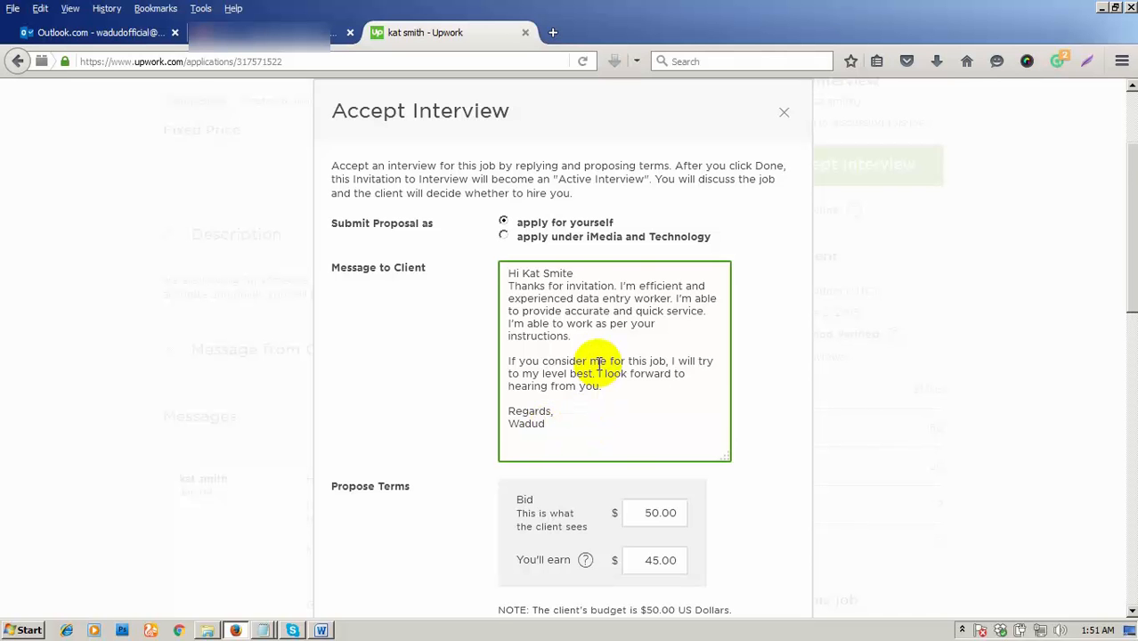
scroll(592, 369, "down", 2)
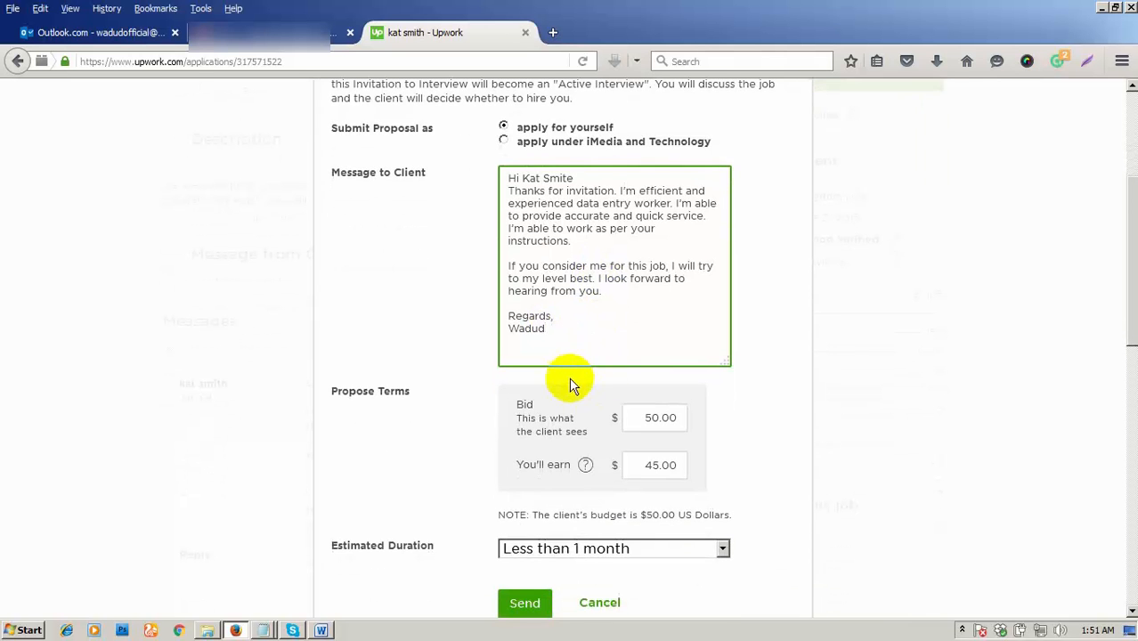
scroll(571, 381, "down", 2)
left_click(525, 510)
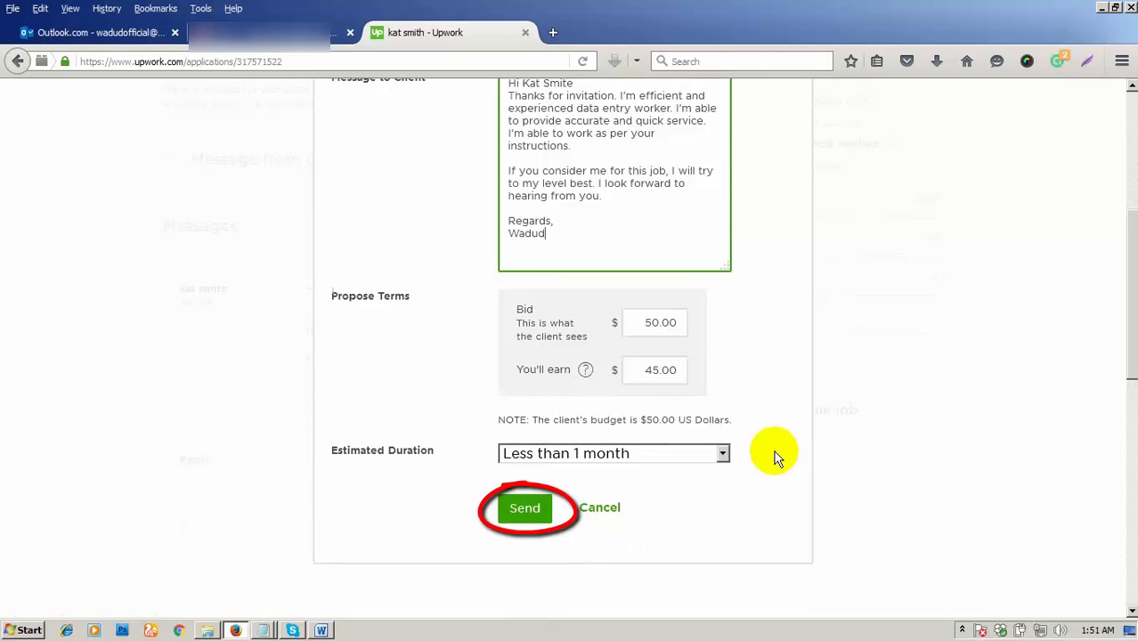
left_click(522, 506)
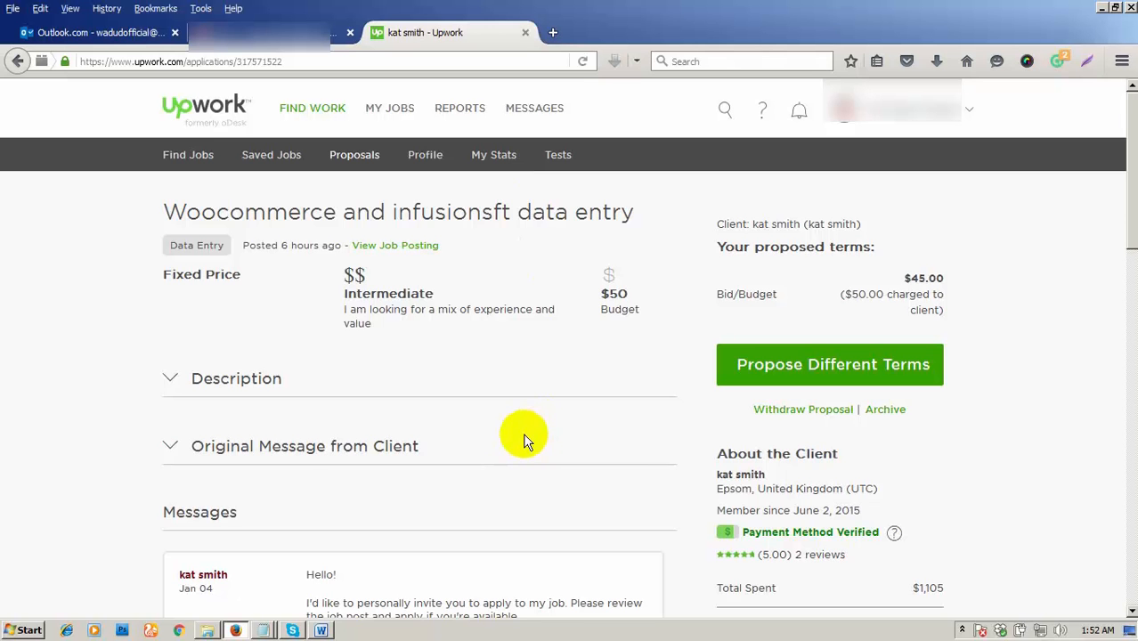
- Scroll through the proposal page to review the sent reply and $45.00 proposed terms
scroll(525, 439, "down", 4)
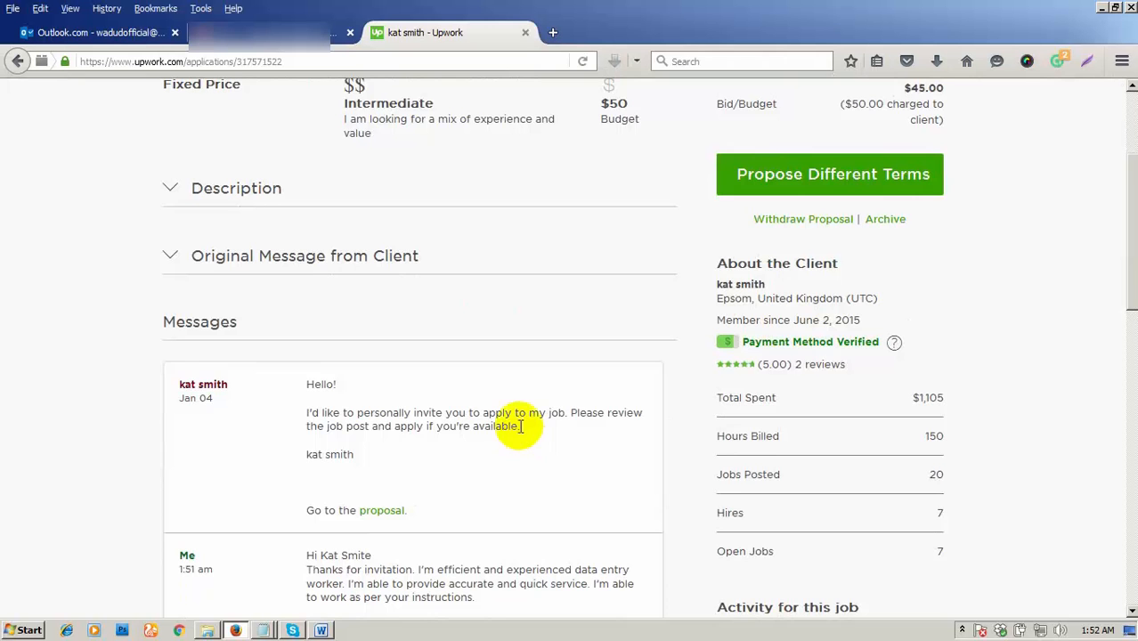
scroll(521, 439, "down", 2)
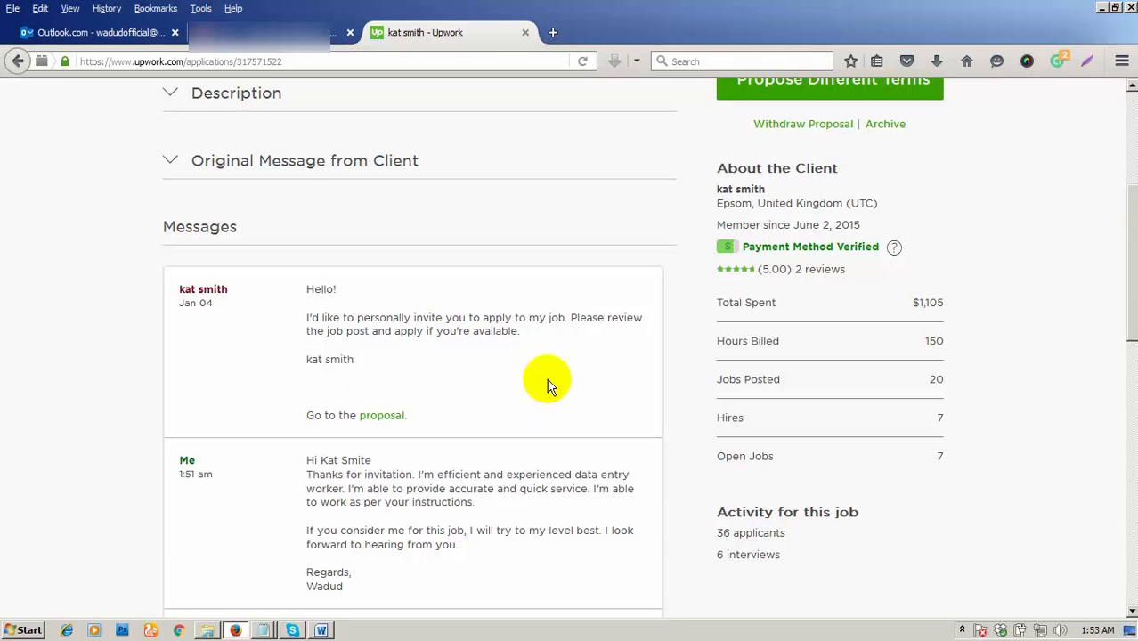
left_click_drag(1125, 233, 1132, 221)
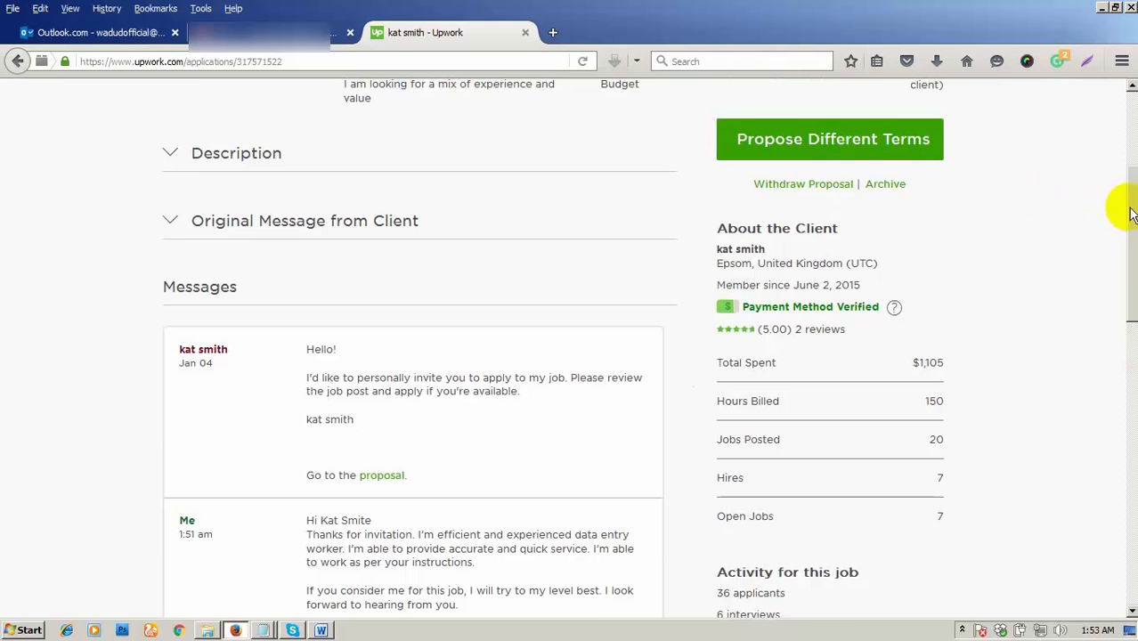
left_click_drag(1127, 210, 1130, 195)
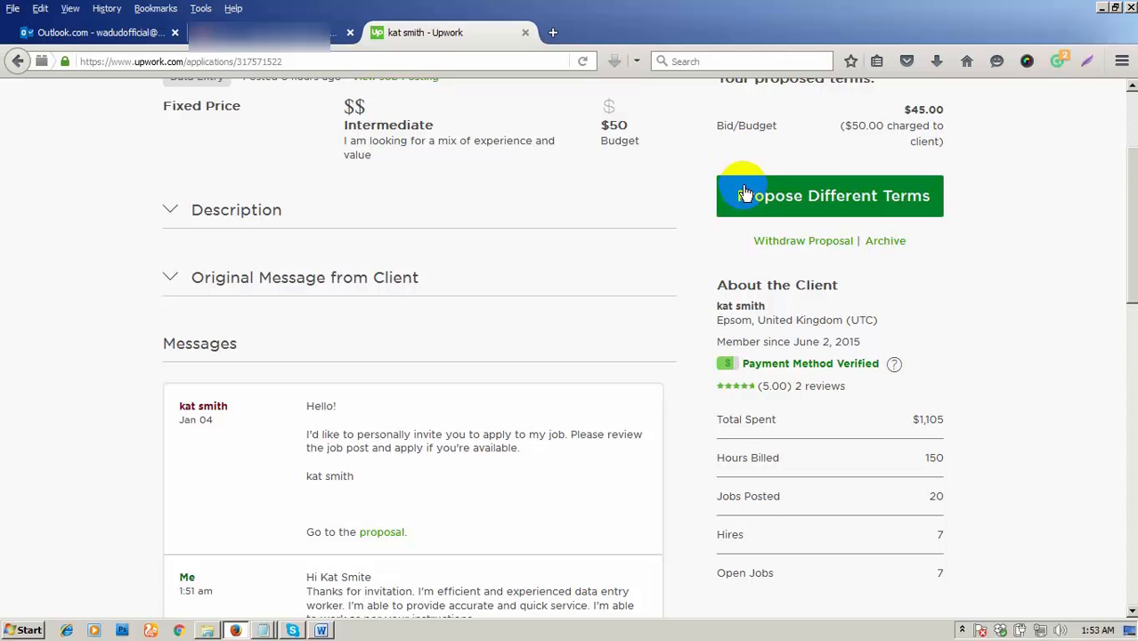
left_click(788, 200)
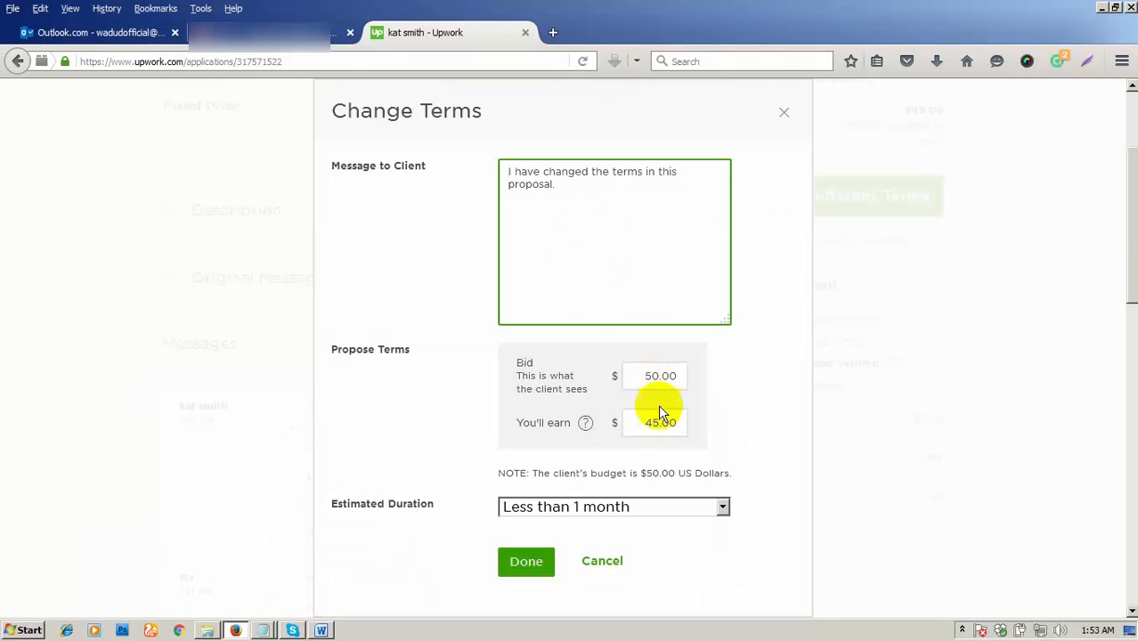
double_click(681, 375)
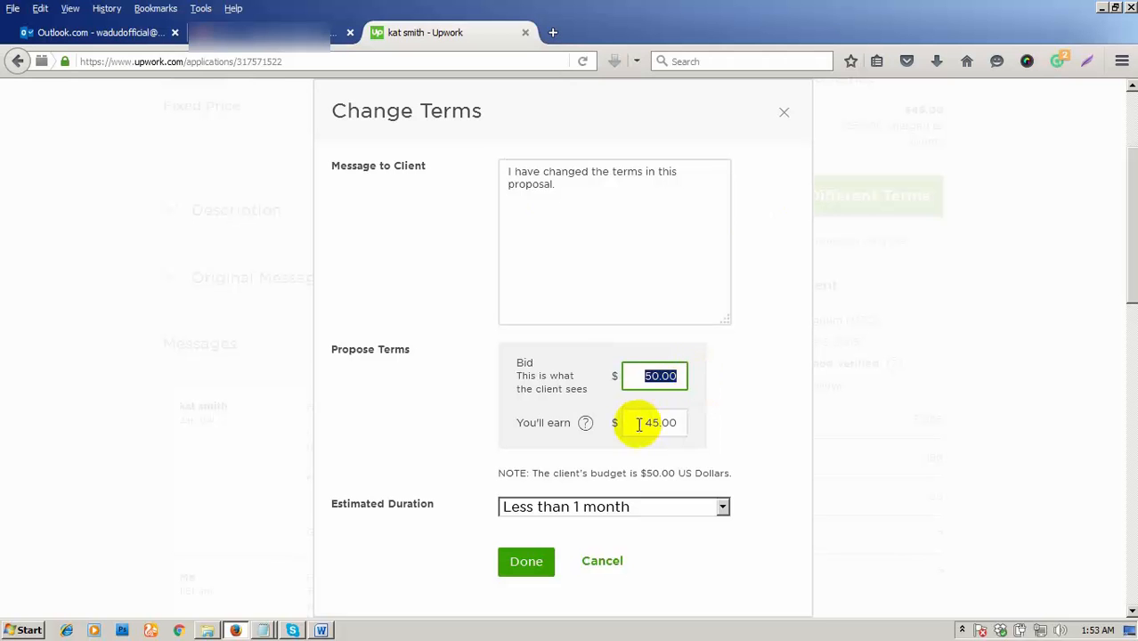
double_click(681, 422)
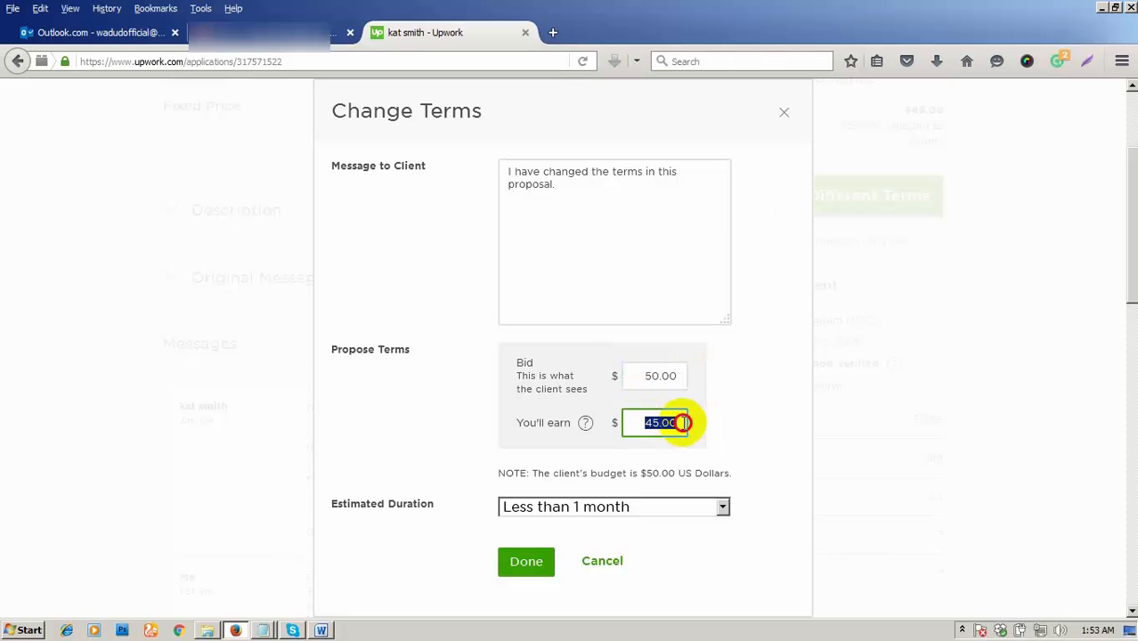
left_click(612, 561)
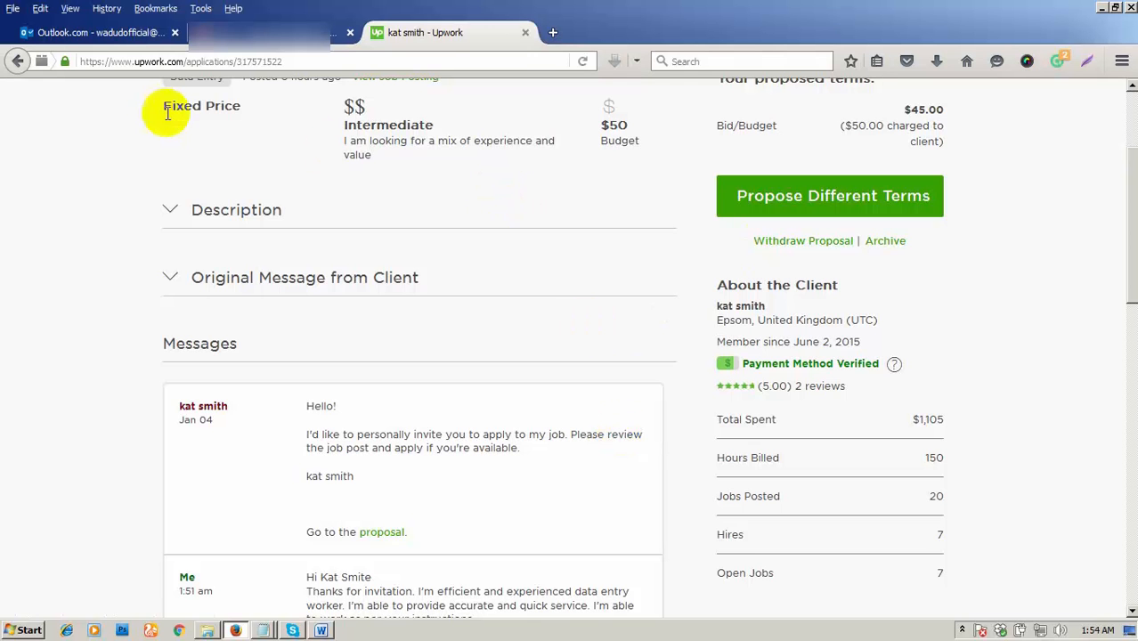
mouse_move(152, 114)
left_mouse_down()
mouse_move(241, 101)
mouse_move(163, 105)
left_mouse_up()
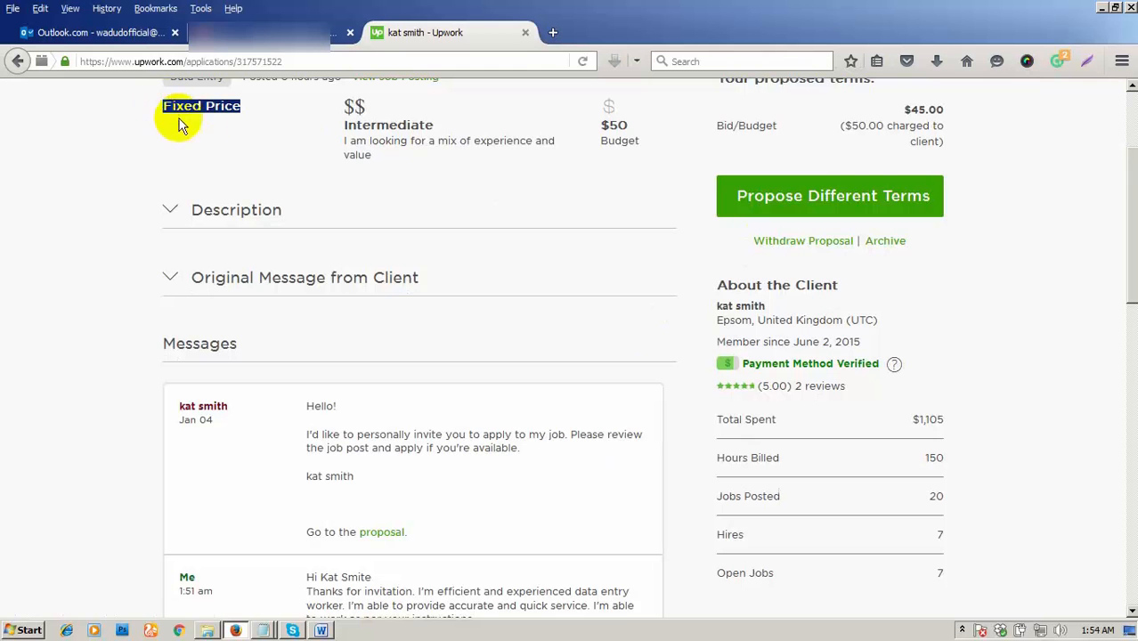